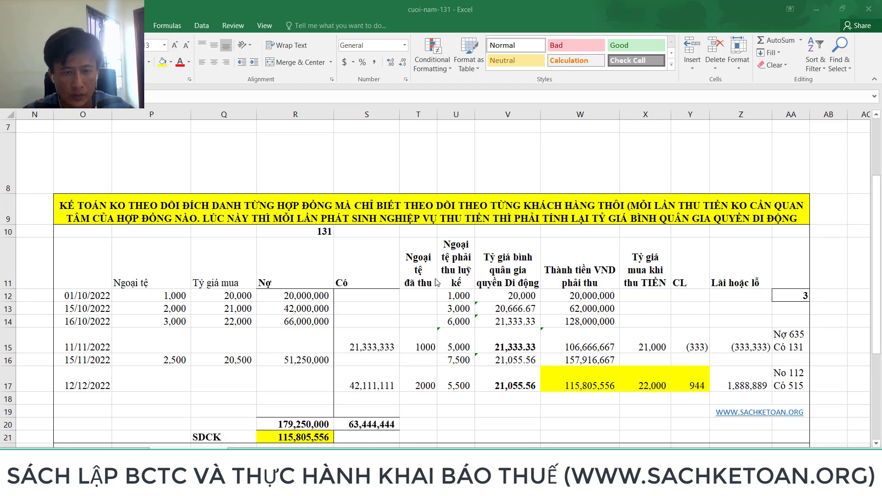
In the per-contract collection table, examine the 11/11/2022 credit formula, its foreign-currency amount and the 01/10/2022 exchange rate.
click(374, 304)
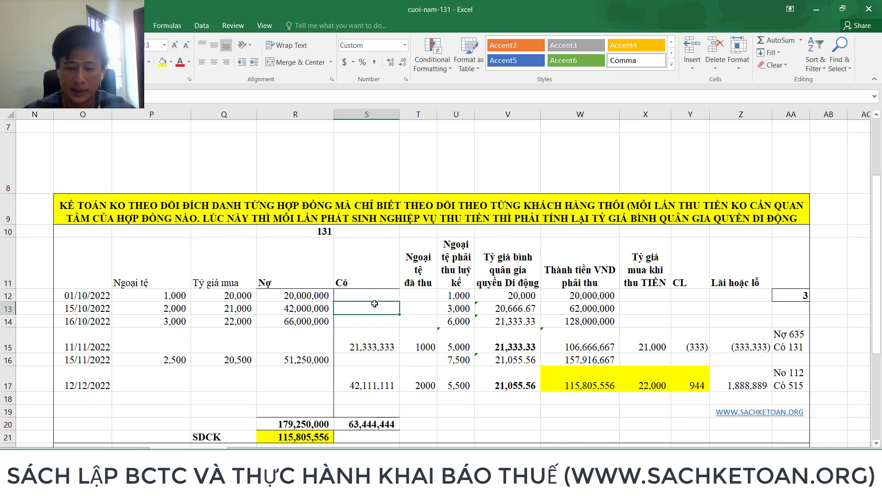
key(Left)
key(Left)
key(Left)
key(Left)
key(Left)
key(Left)
key(Left)
key(Left)
key(Left)
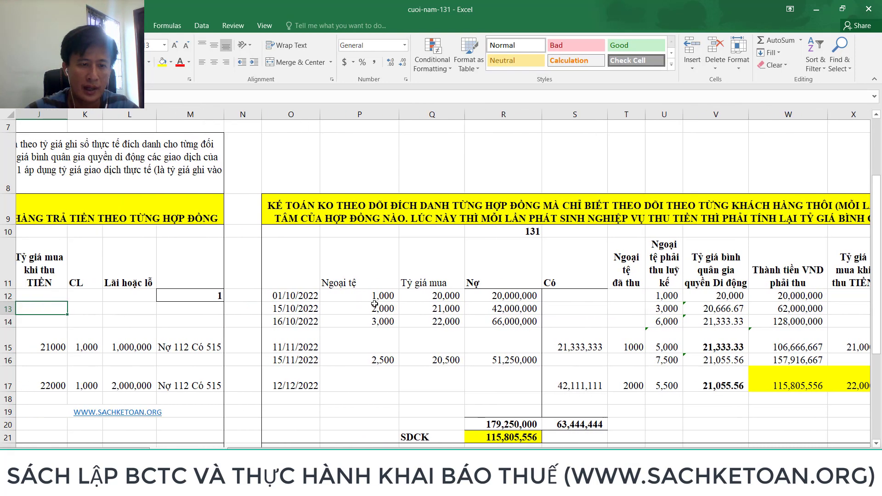
key(Left)
key(Left)
key(Left)
key(Left)
key(Left)
key(Left)
key(Left)
key(Left)
key(Left)
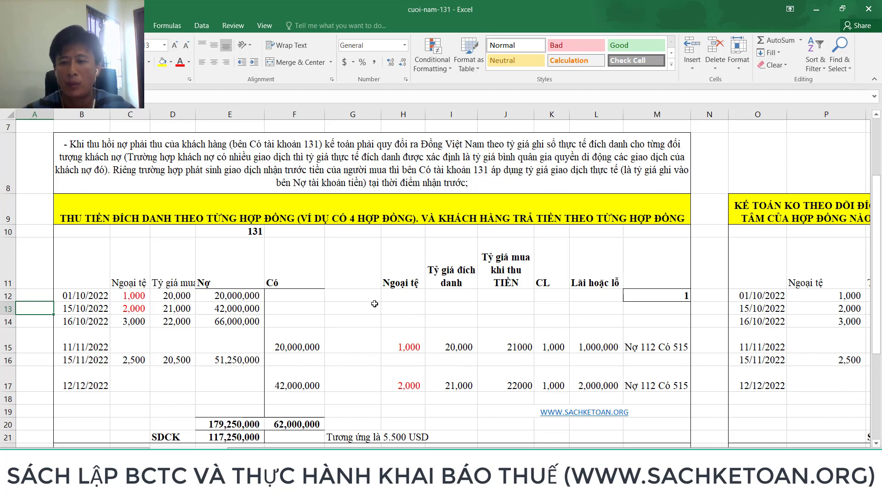
click(310, 347)
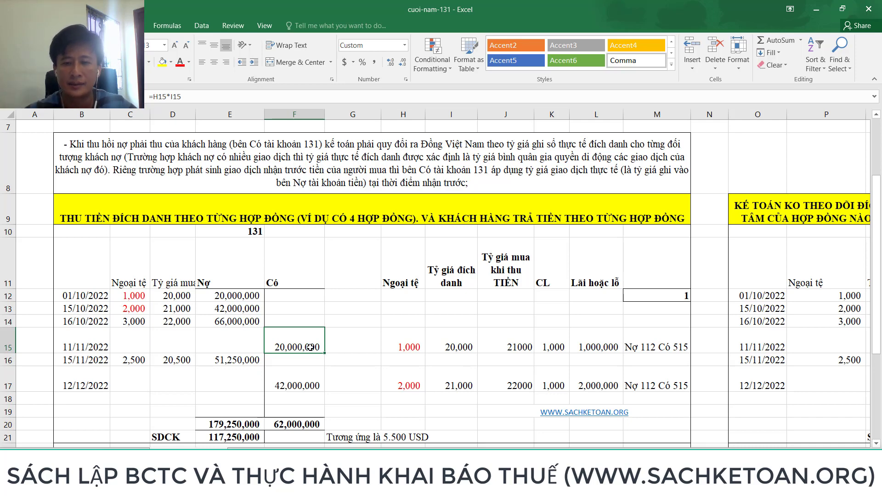
click(417, 344)
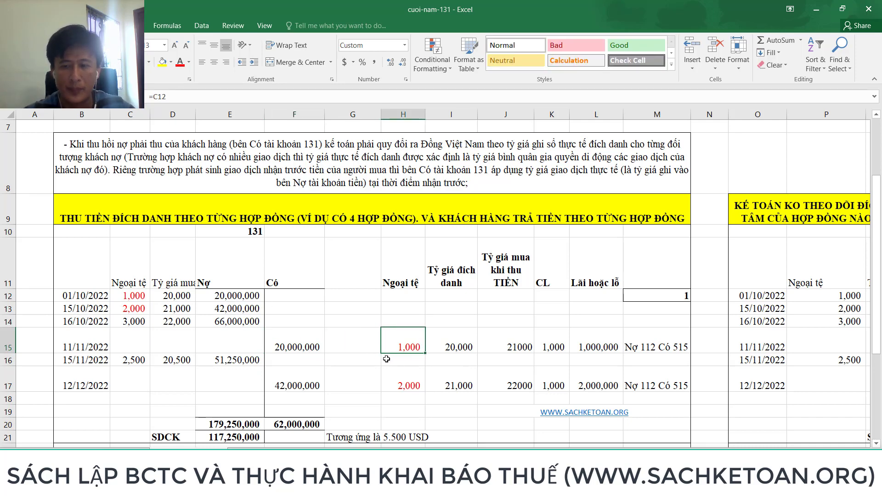
click(181, 296)
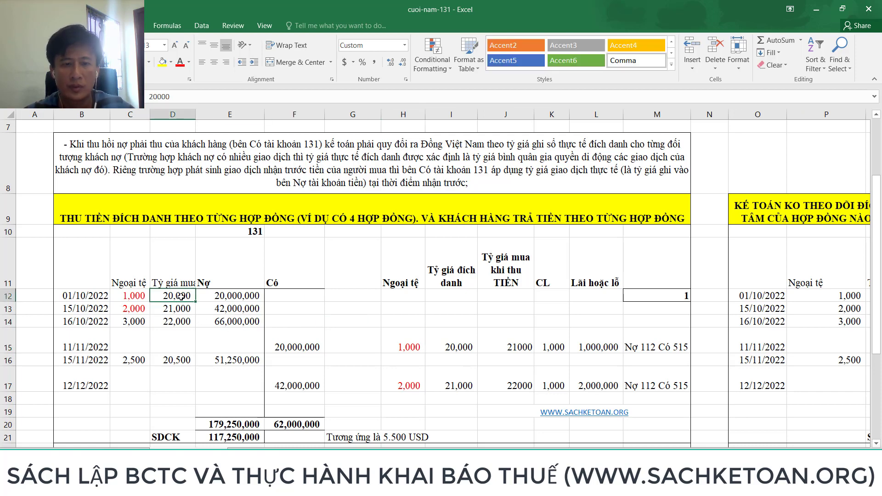
click(304, 347)
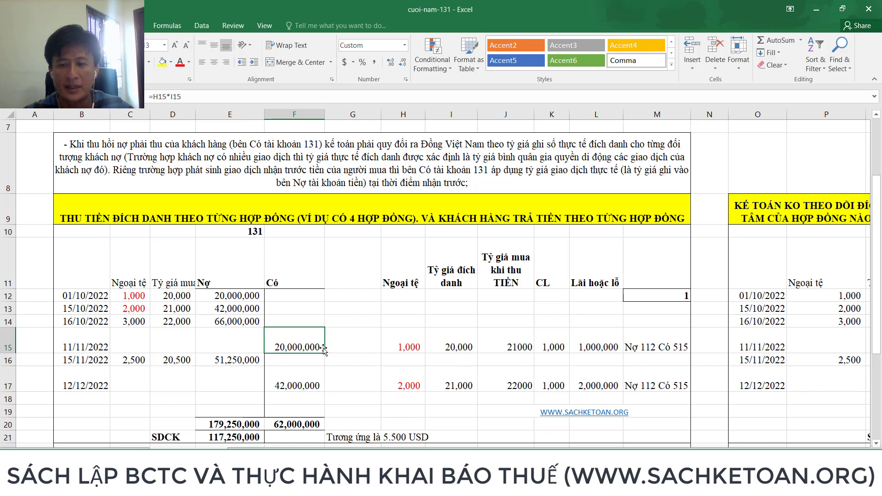
click(162, 298)
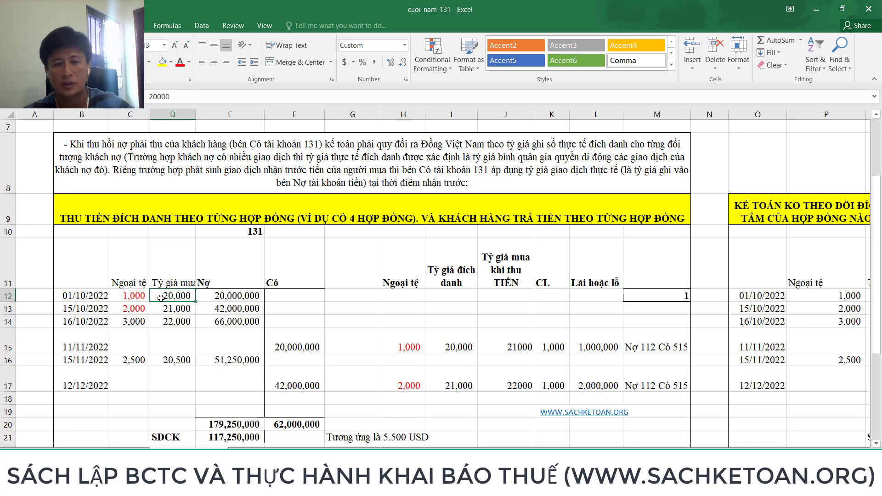
Return to the moving-average table and examine the 11/11/2022 credit formula and the 01/10/2022 debit entry and average rate.
click(376, 311)
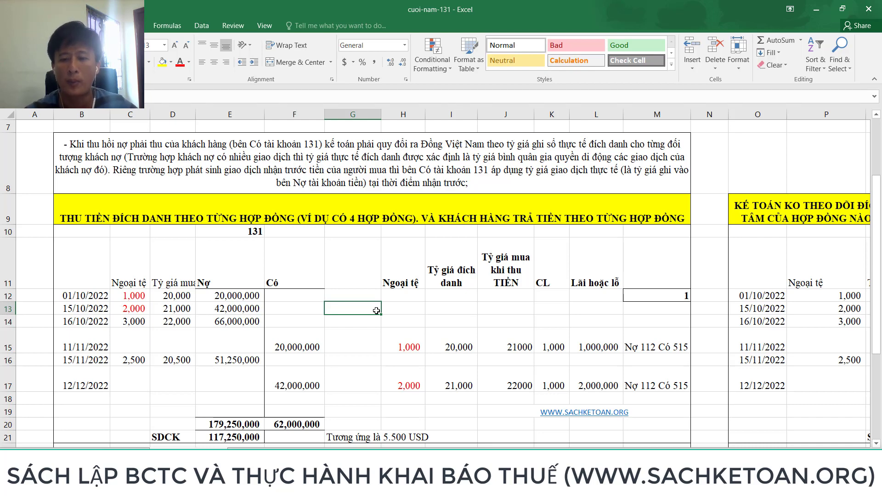
key(Right)
key(Right)
key(Right)
key(Right)
key(Right)
key(Right)
key(Right)
key(Right)
key(Right)
key(Right)
key(Right)
key(Right)
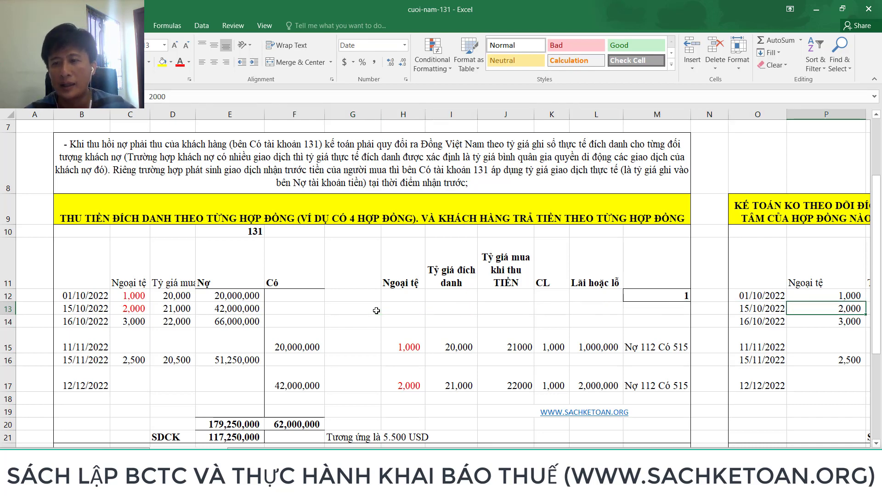
key(Right)
key(Right)
key(Right)
key(Right)
key(Right)
key(Right)
key(Right)
key(Right)
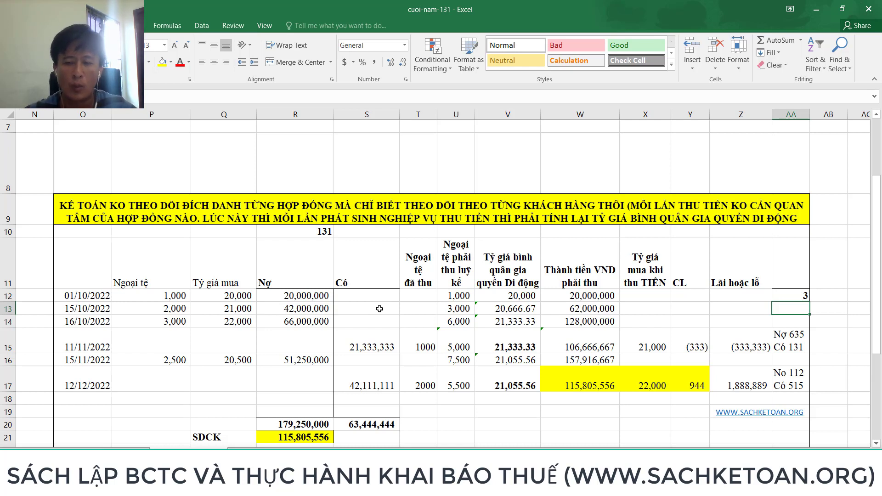
click(387, 347)
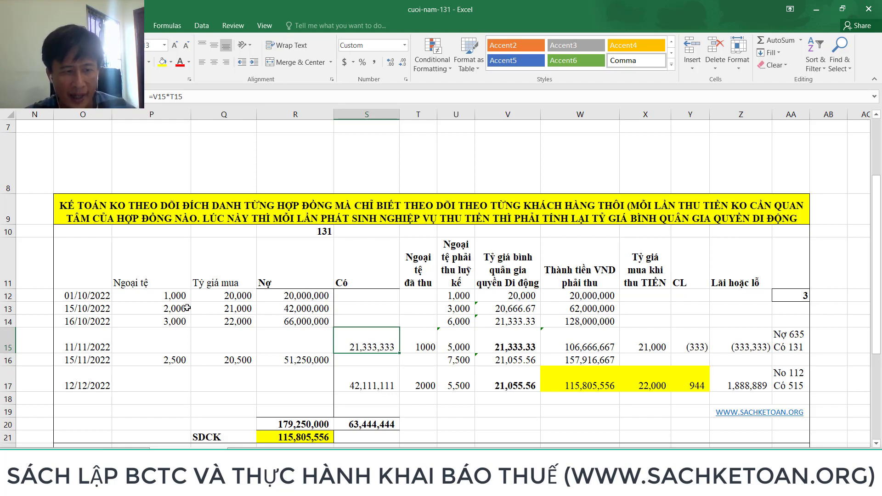
click(309, 296)
click(97, 309)
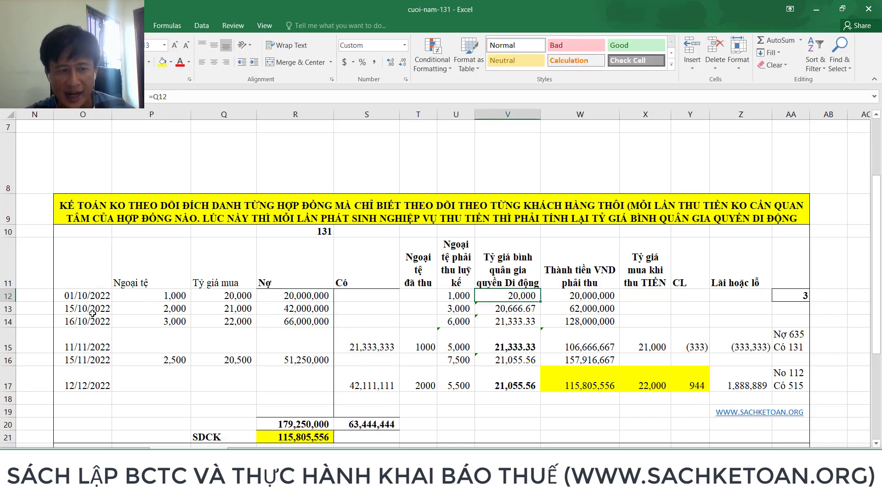
Examine the 15/10/2022 purchase rate, debit amount and moving-average rate formula in row 13.
click(248, 310)
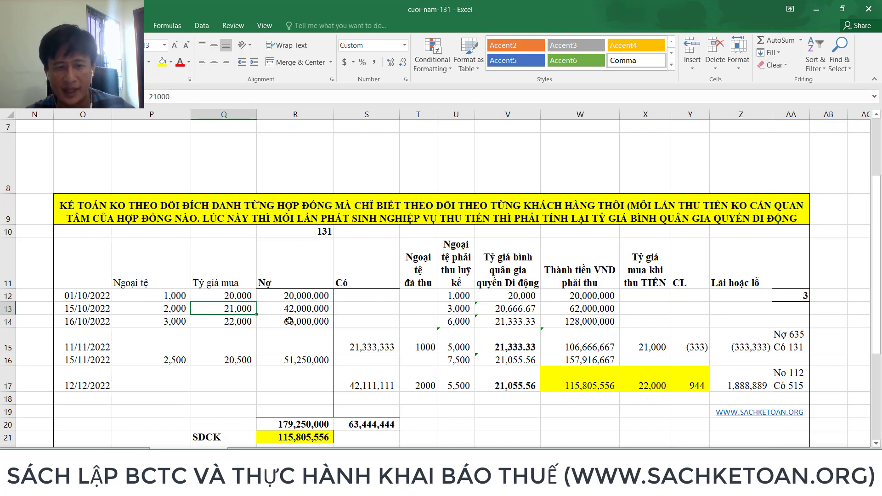
click(301, 310)
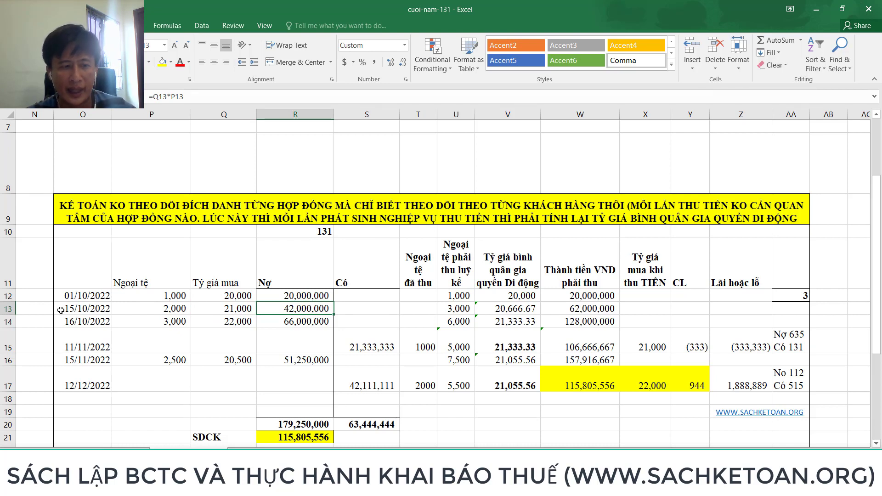
click(511, 308)
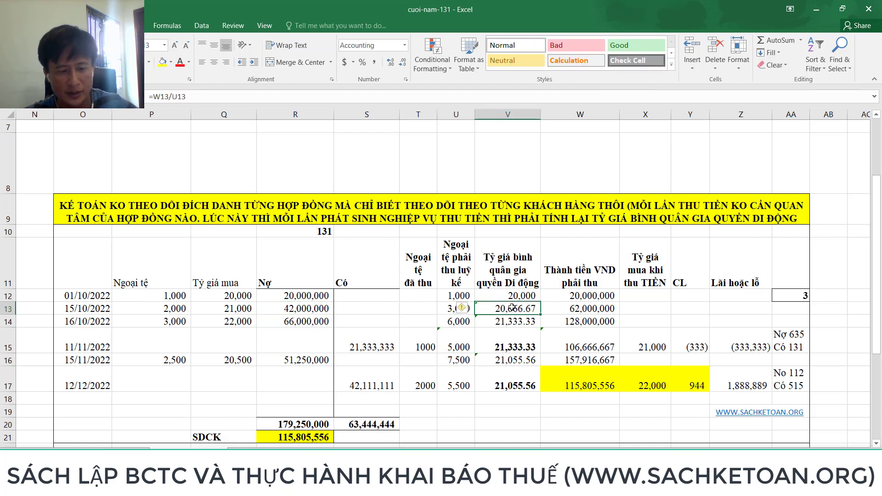
double_click(512, 308)
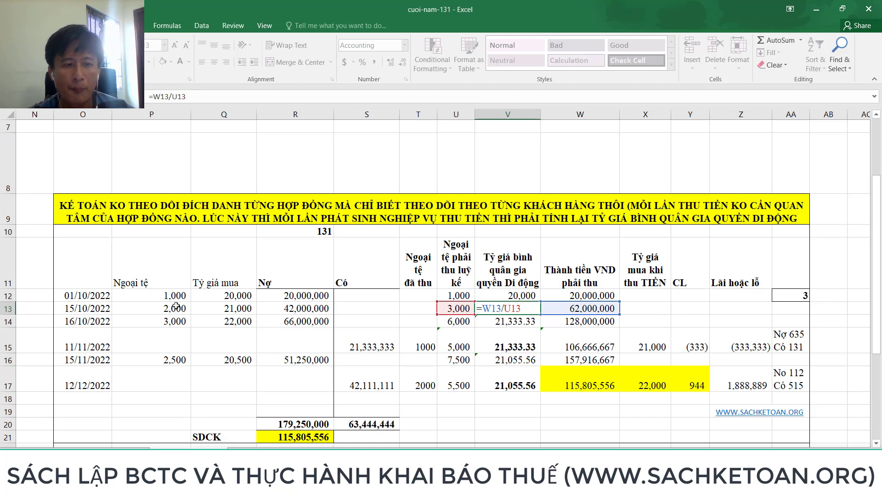
key(Return)
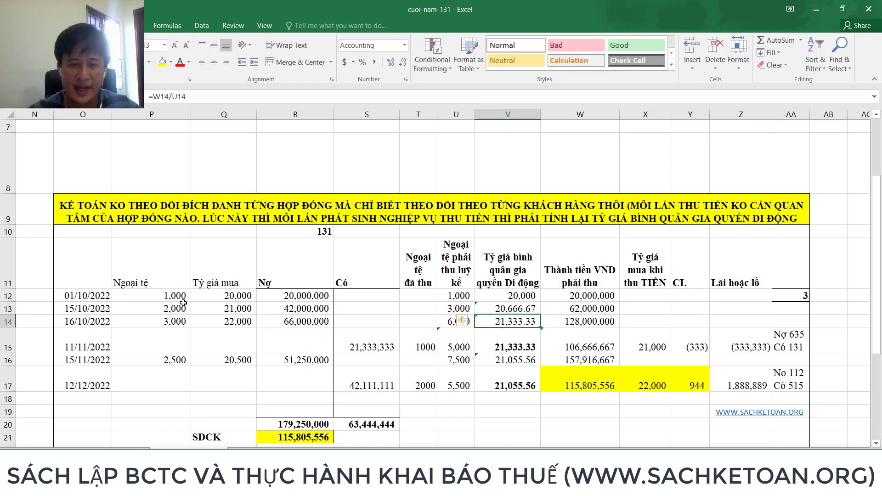
Examine the 16/10/2022 foreign amount, purchase rate, debit formula and moving-average rate formula in row 14.
click(102, 321)
click(225, 323)
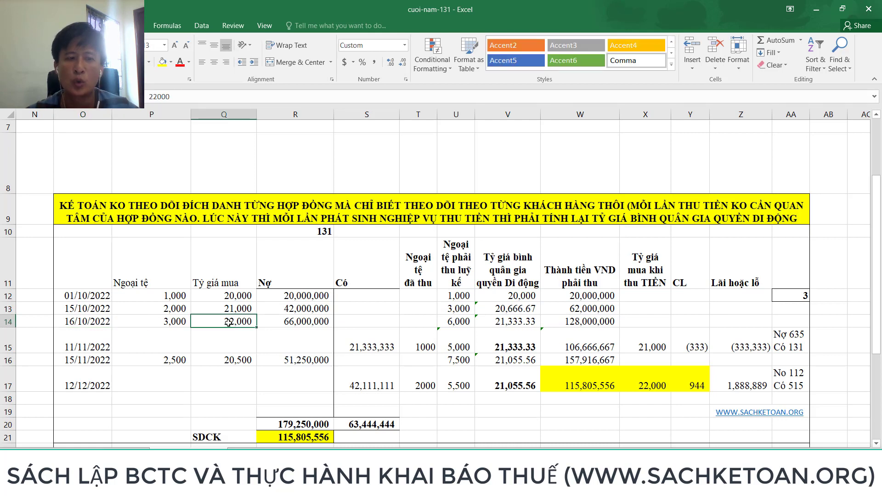
click(179, 324)
click(228, 319)
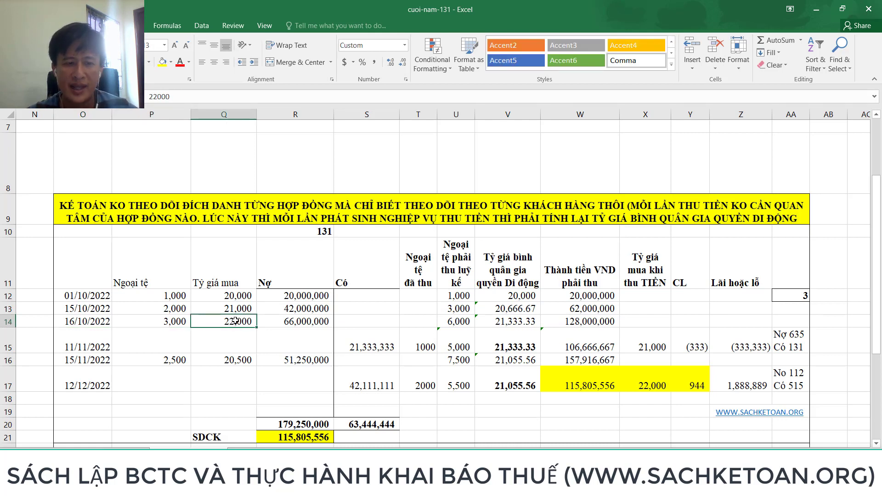
click(88, 318)
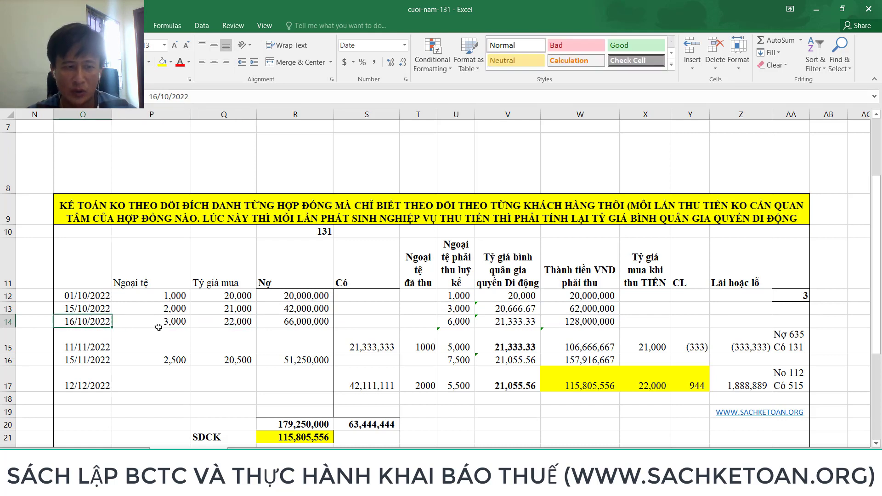
click(271, 320)
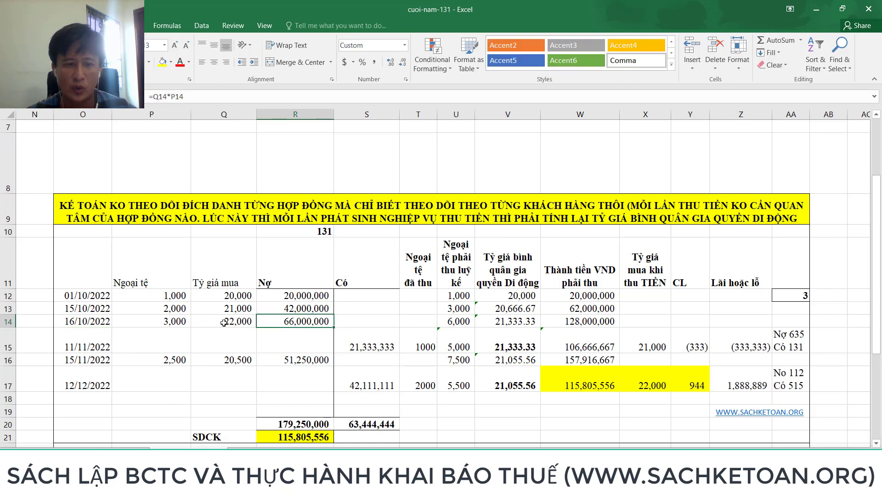
click(511, 321)
double_click(513, 320)
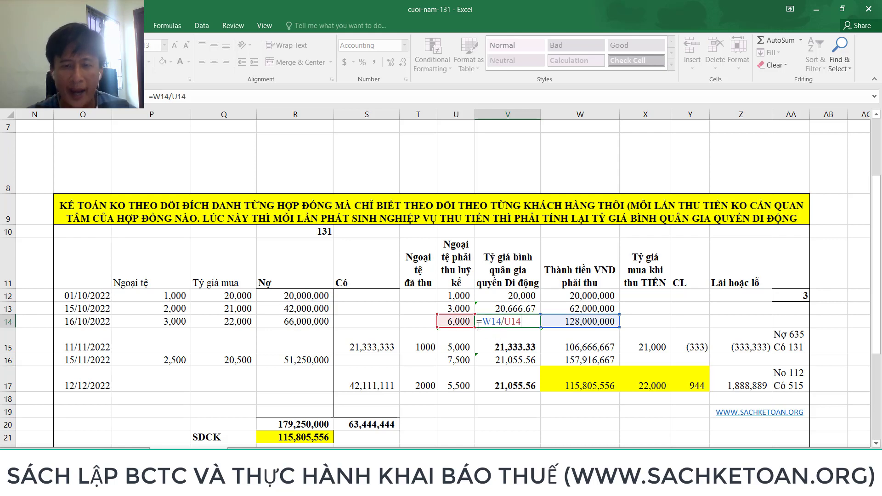
key(Return)
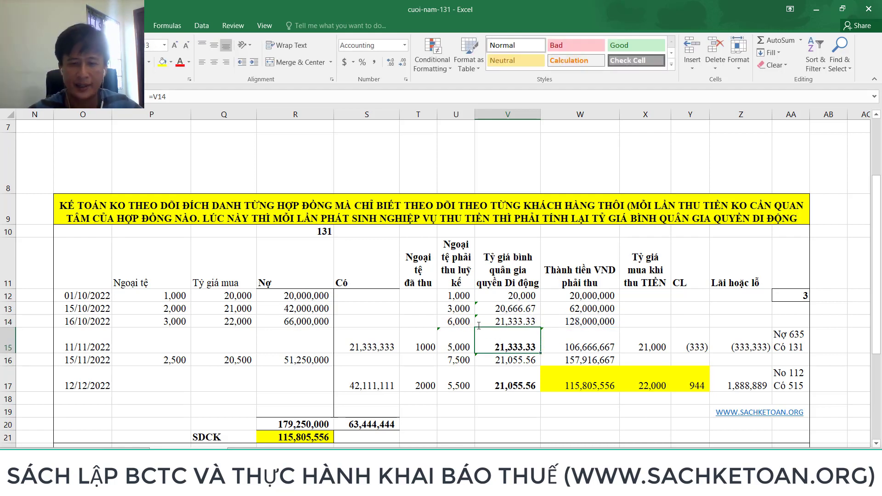
Colour the 16/10/2022 moving-average rate in V14 and the 11/11/2022 collected foreign amount in T15 red.
click(478, 325)
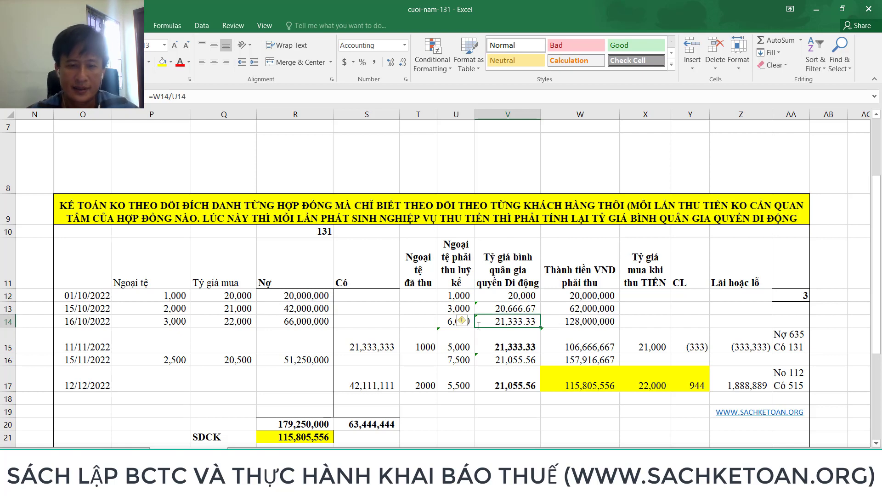
click(179, 62)
click(86, 320)
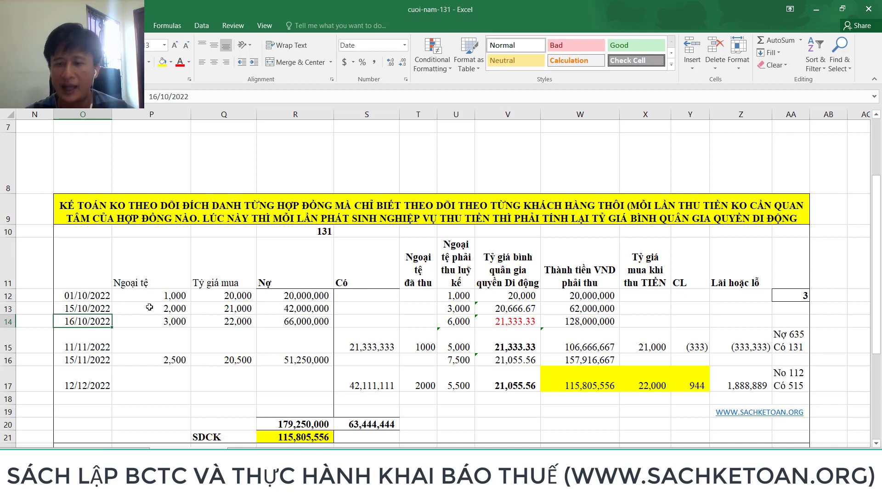
click(518, 322)
click(96, 350)
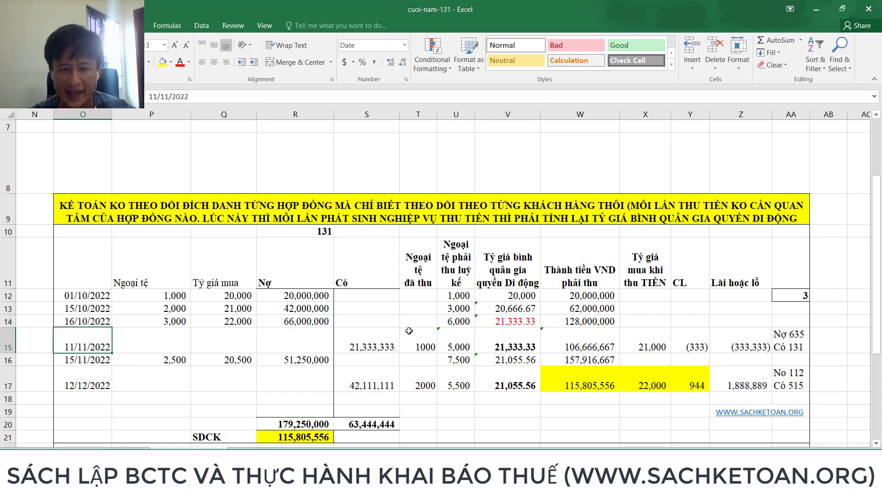
click(428, 343)
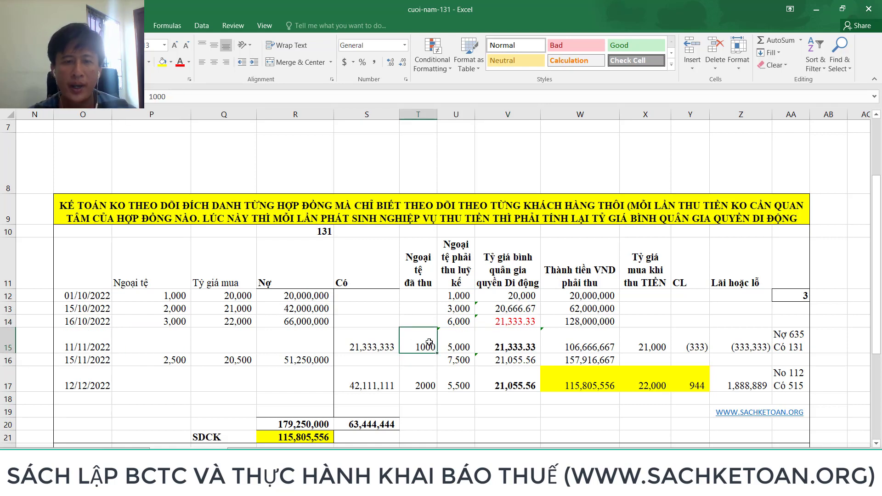
click(179, 61)
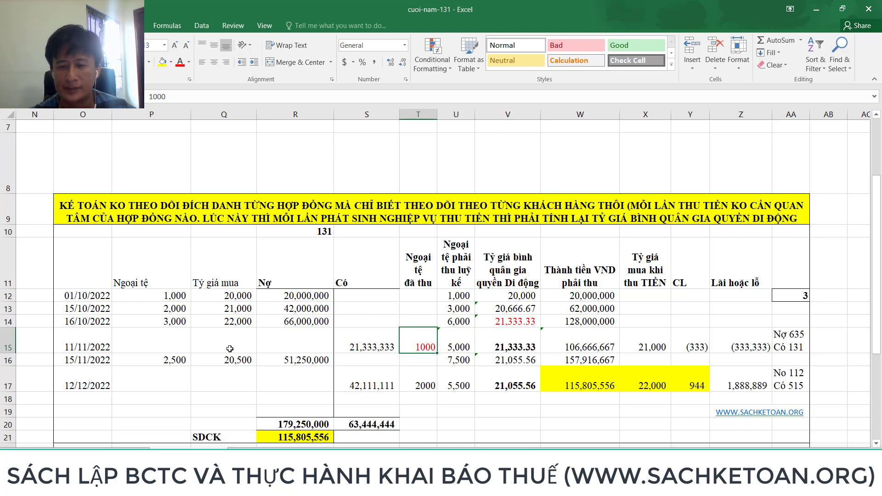
Trace how the 11/11/2022 credit amount in S15 derives from the moving-average rate, the collected amount and the cumulative foreign balance.
click(384, 345)
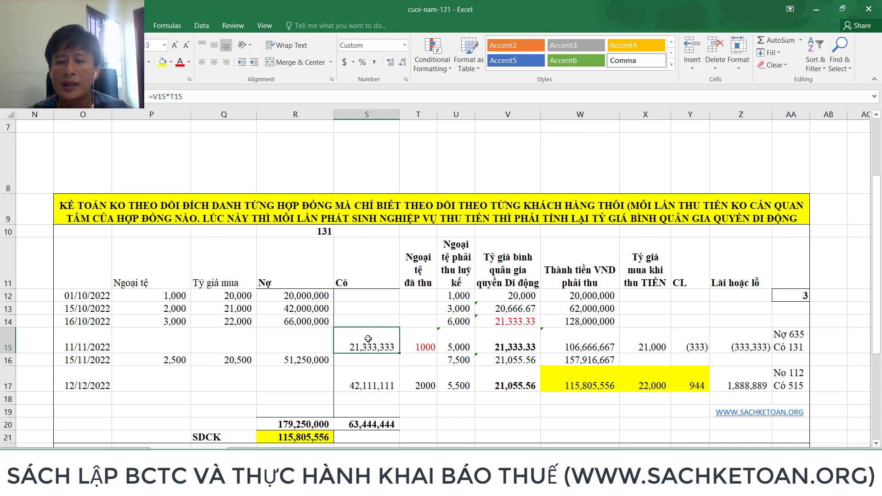
click(515, 323)
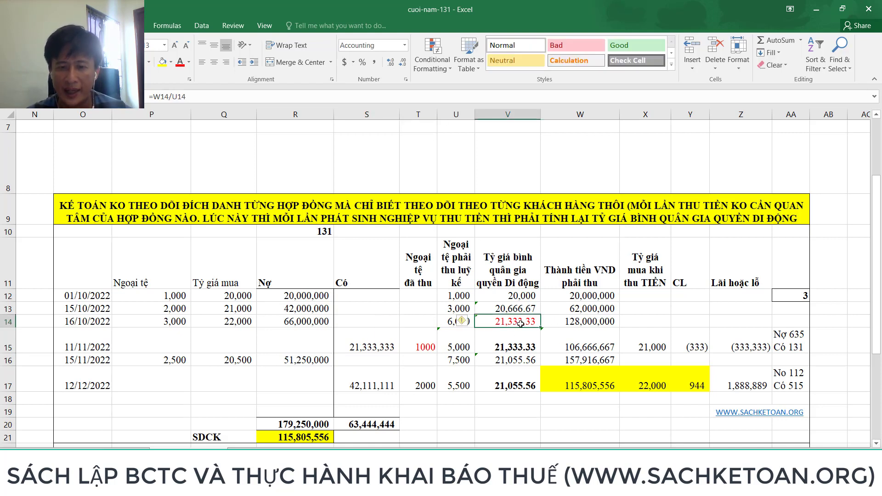
click(421, 347)
click(359, 348)
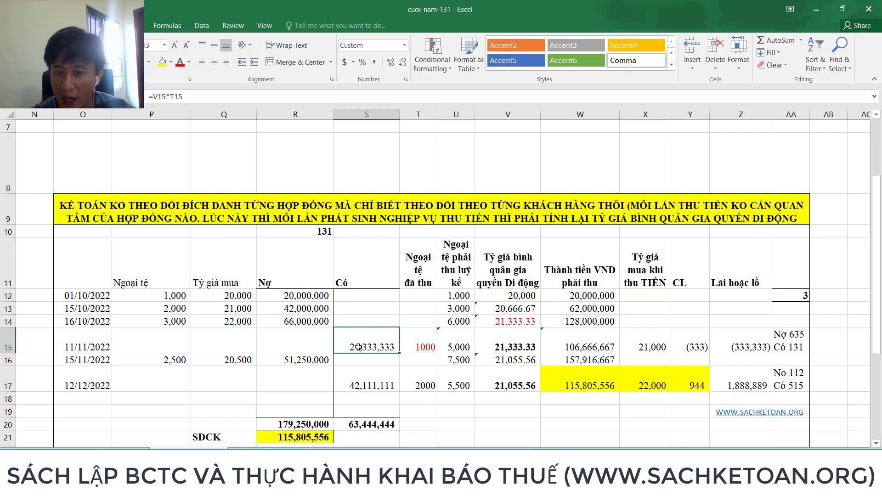
click(458, 322)
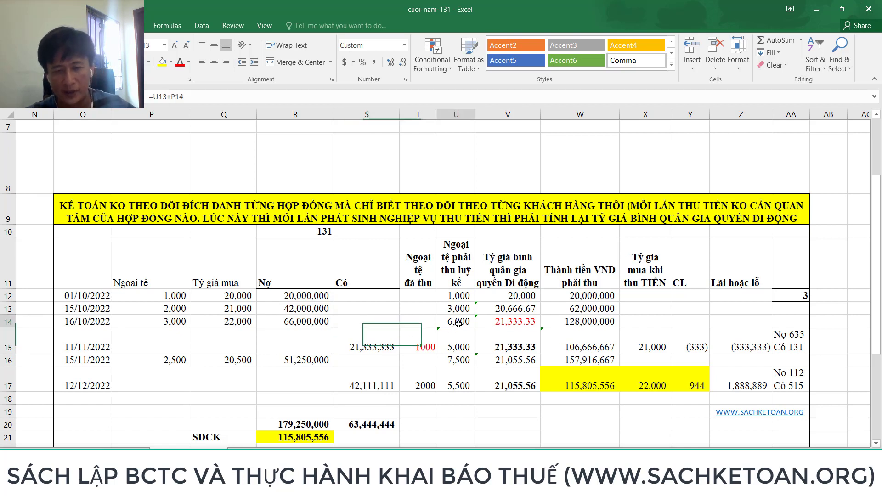
click(525, 323)
click(422, 340)
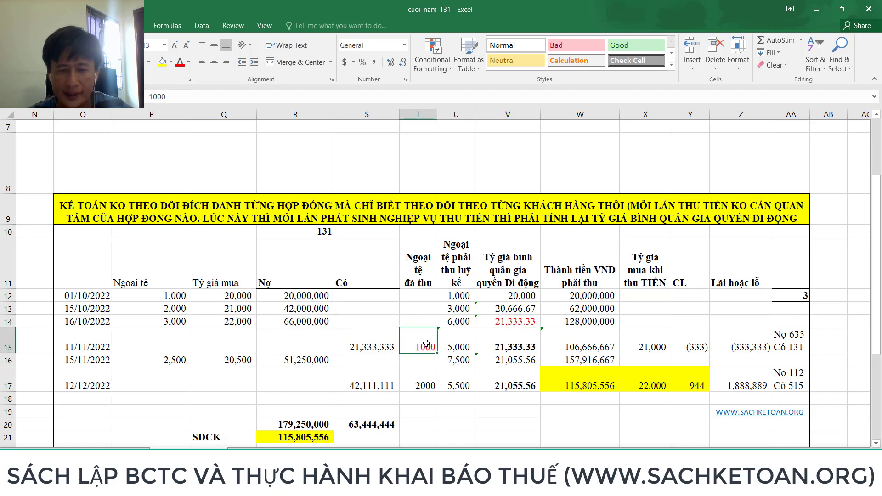
click(465, 349)
click(515, 348)
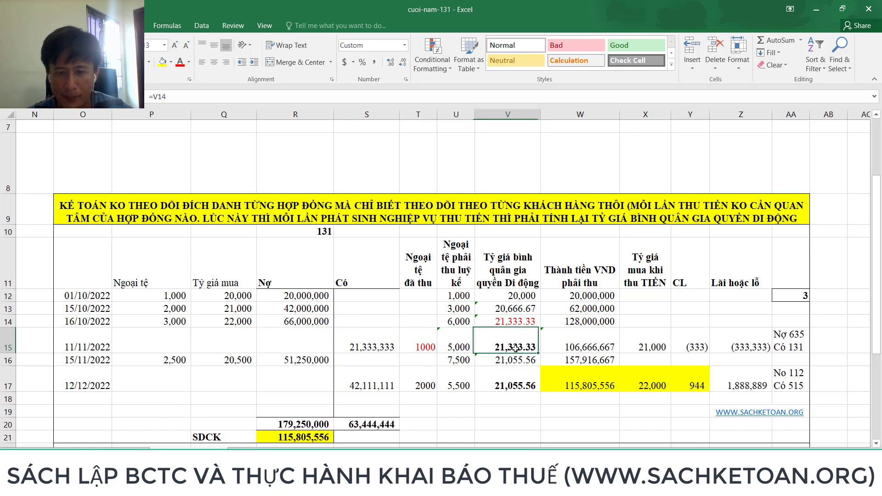
Examine the remaining VND receivable formula in W15, the 15/11/2022 foreign amount in P16 and the moving-average rate formula in V16.
click(582, 347)
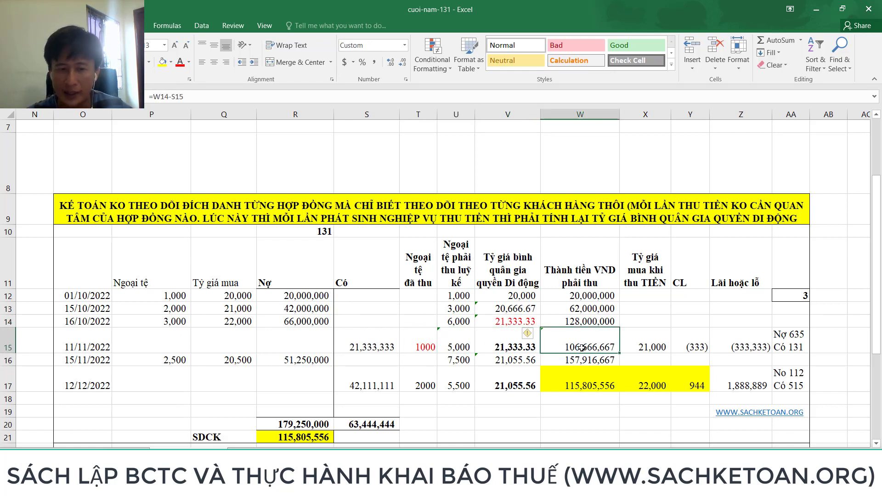
click(99, 364)
click(179, 359)
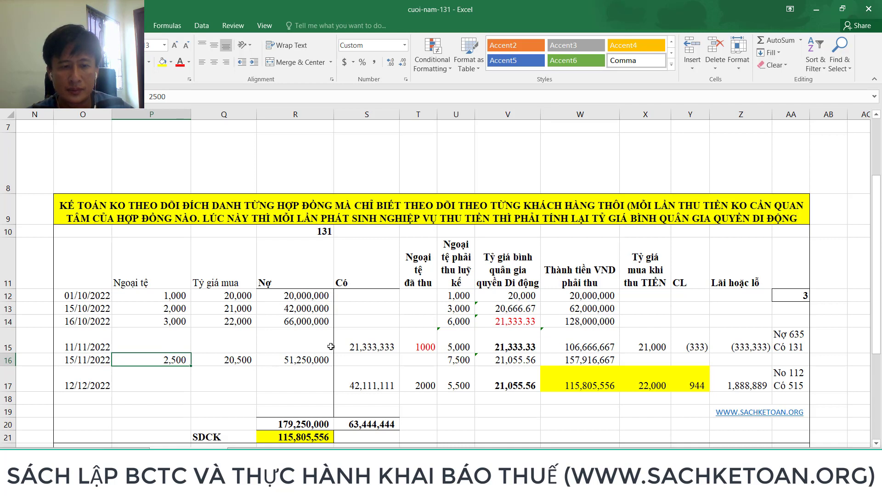
click(513, 361)
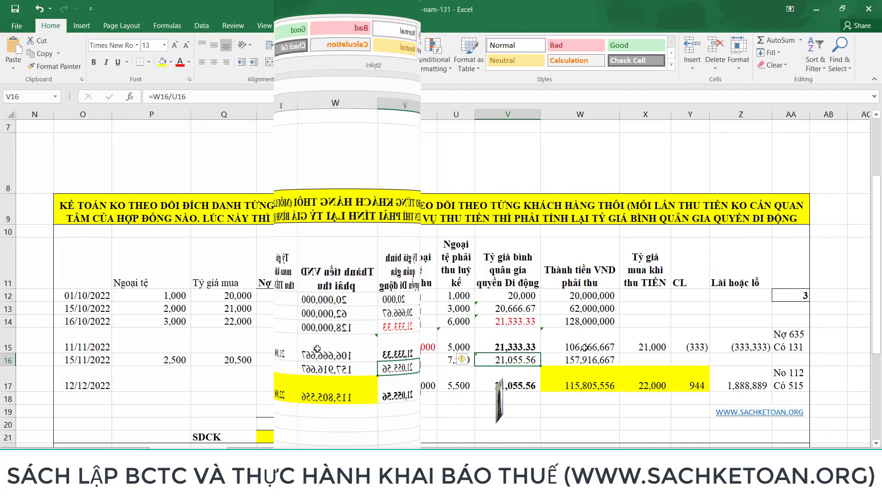
key(F2)
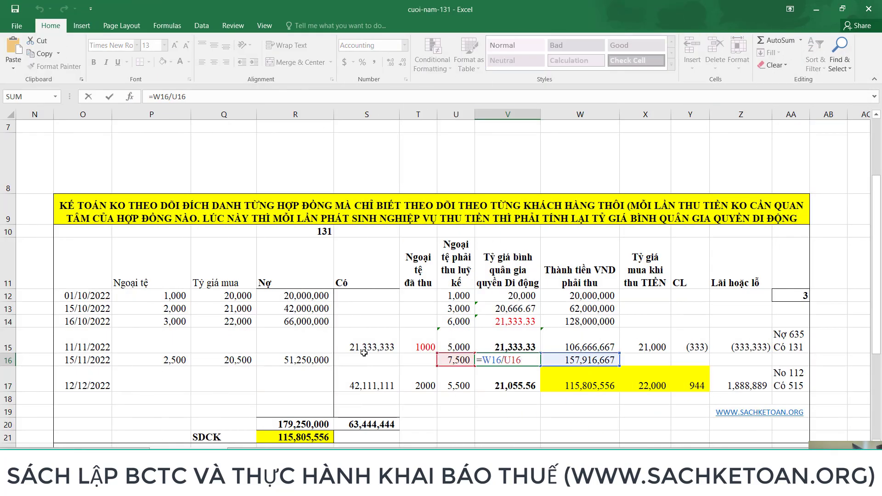
key(ctrl+Return)
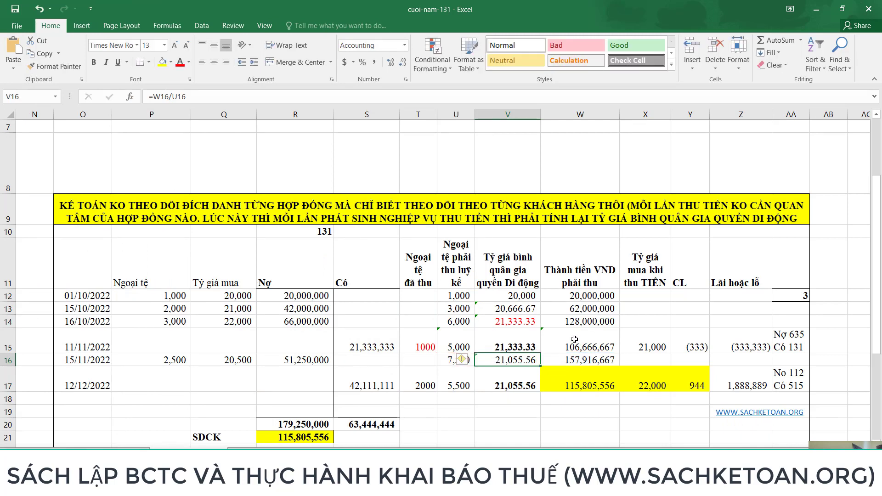
Trace the 15/11/2022 moving-average rate in V16 back to the prior receivable in W15 and the new debit in R16.
key(Up)
key(Right)
click(315, 362)
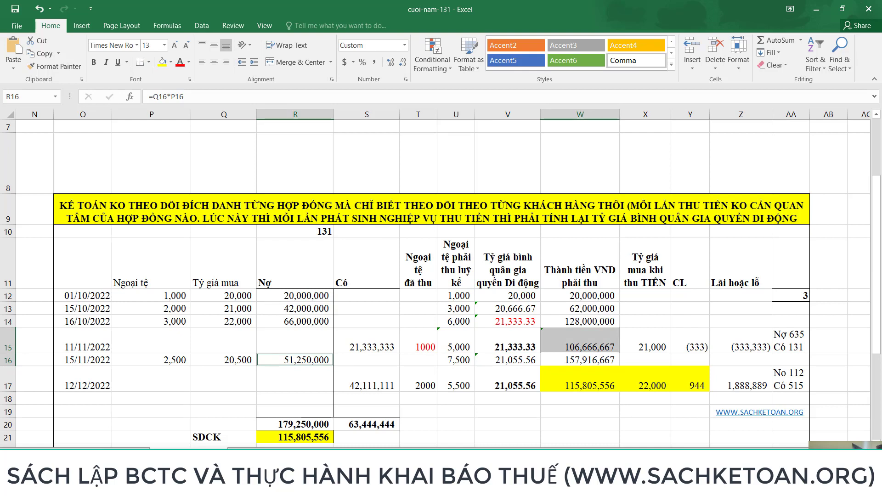
click(508, 360)
key(F2)
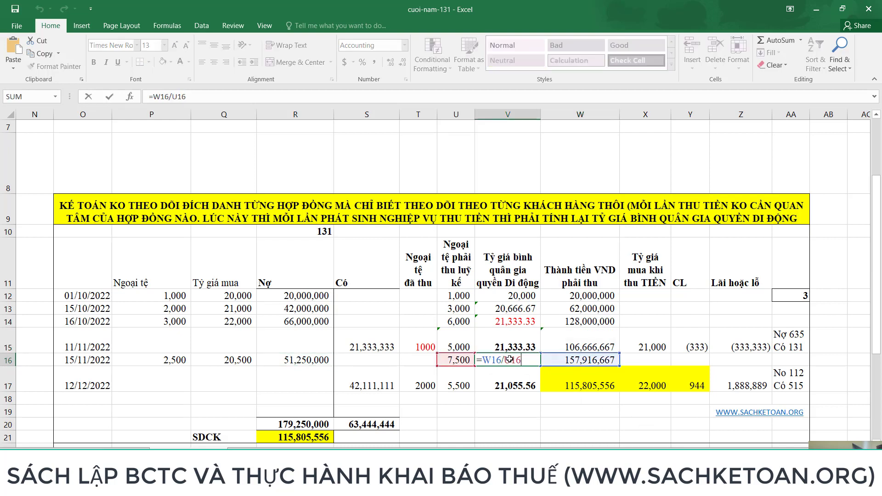
key(Return)
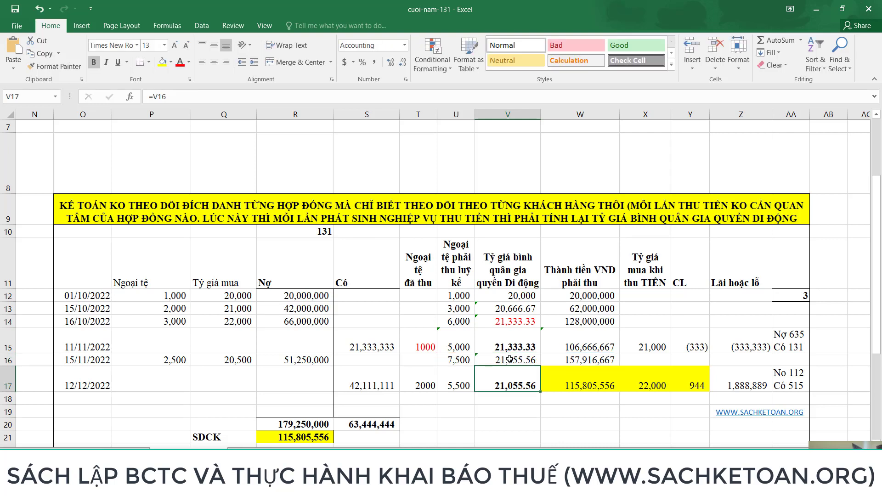
Colour the 12/12/2022 collected foreign amount in T17 and the 15/11/2022 moving-average rate in V16 red.
click(93, 381)
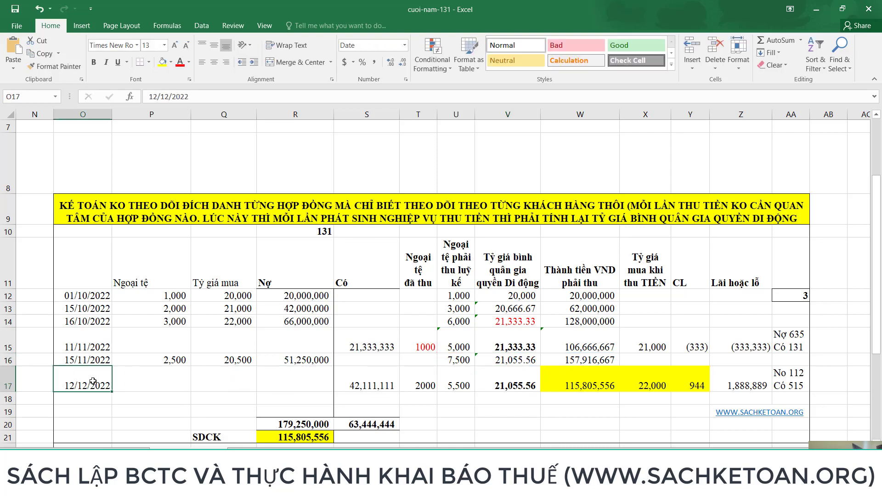
click(422, 379)
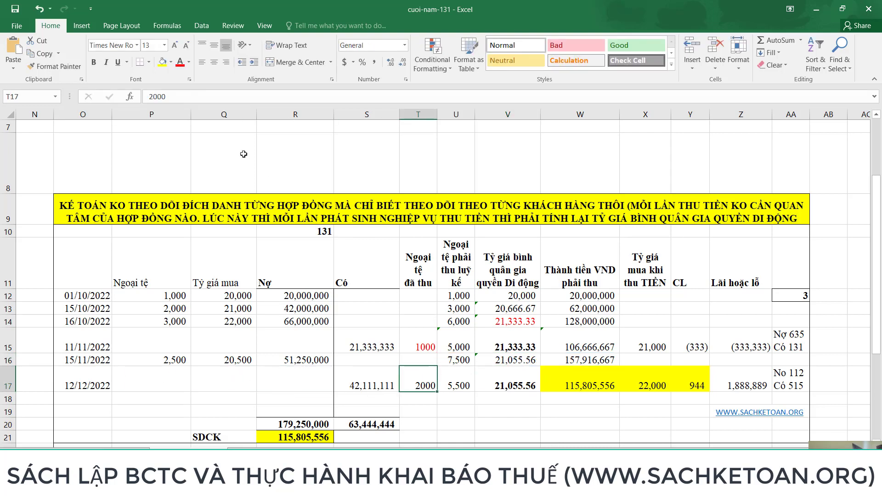
click(180, 62)
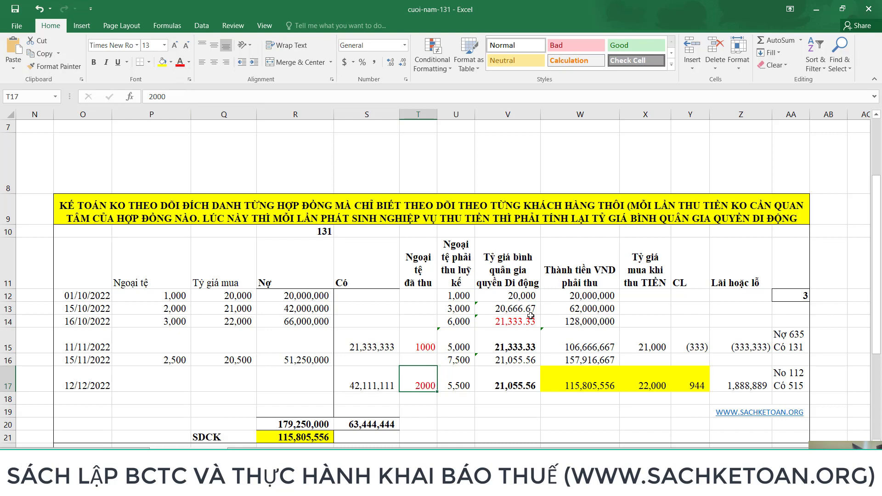
click(514, 357)
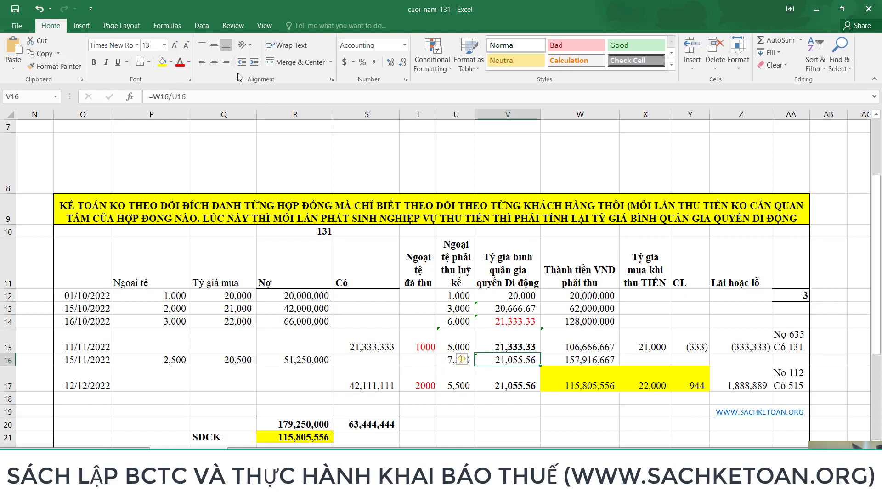
click(180, 62)
Examine the 12/12/2022 credit amount formula in S17.
click(376, 386)
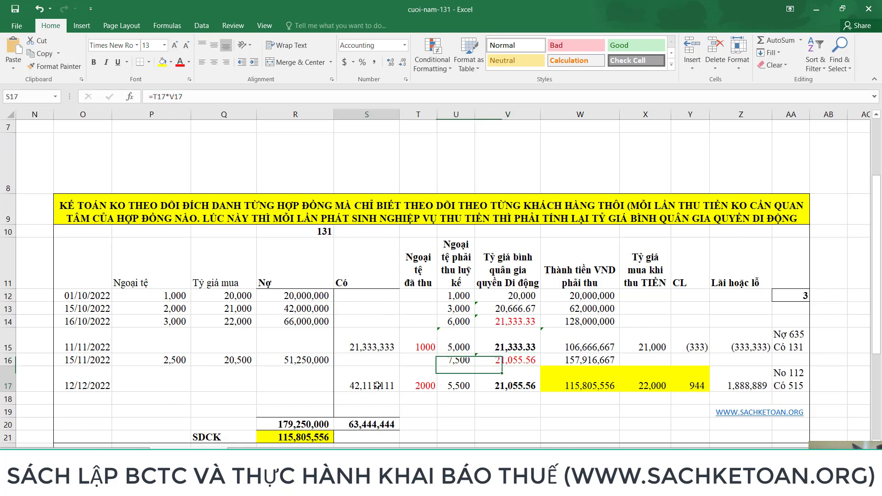
double_click(377, 385)
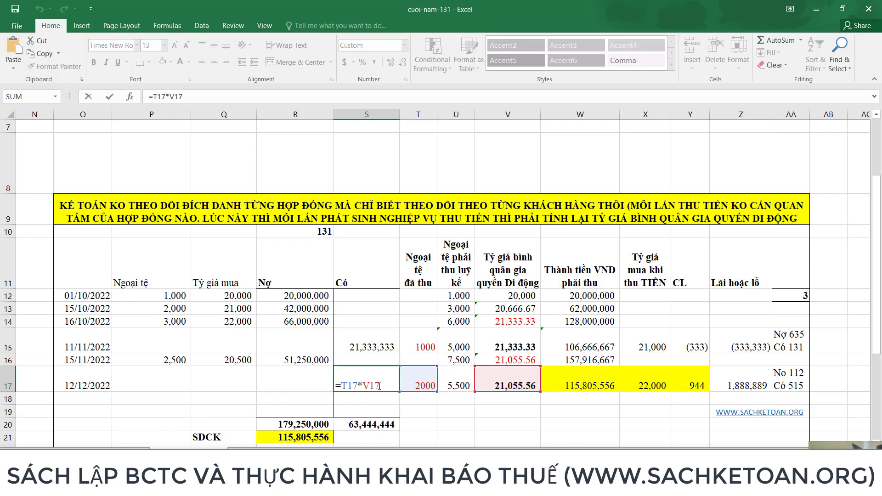
key(ctrl+Return)
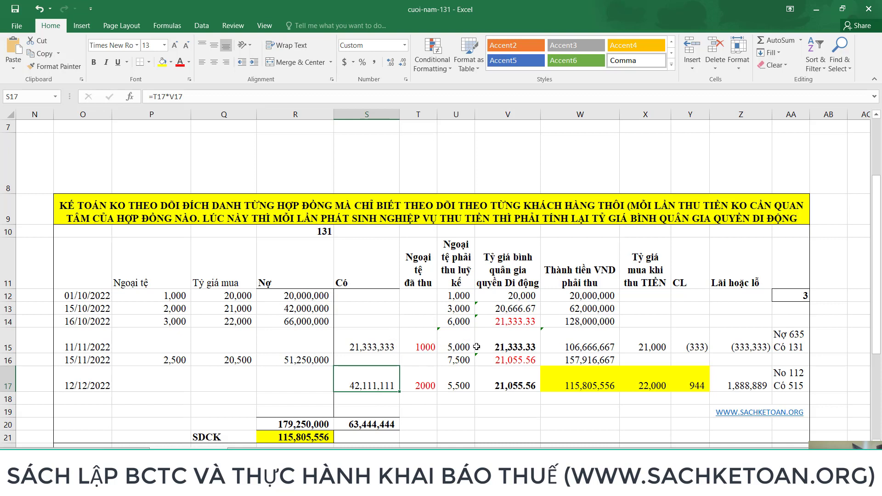
Compare the 11/11/2022 collection-date purchase rate in X15 with the credit amount in S15 and examine the rate difference in Y15.
click(692, 351)
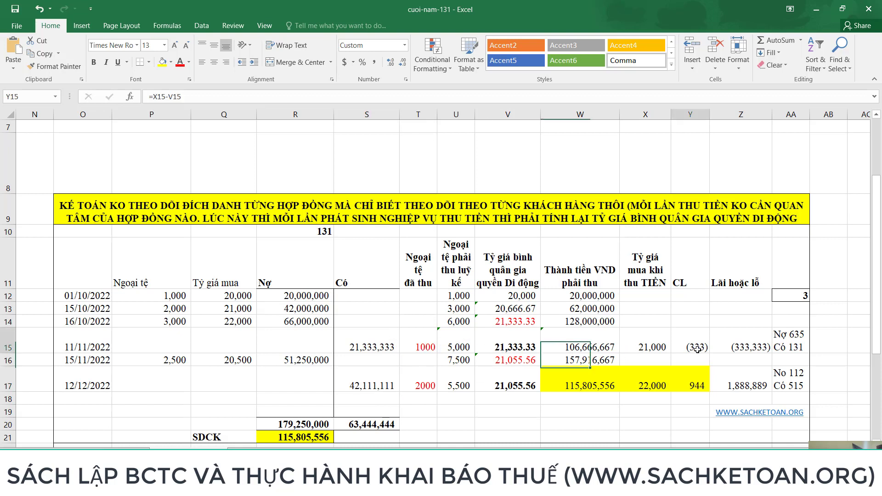
click(625, 349)
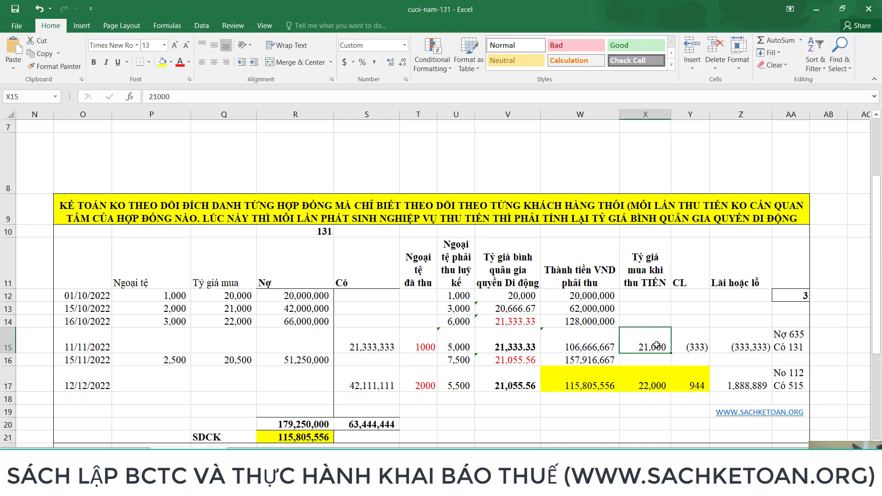
click(368, 342)
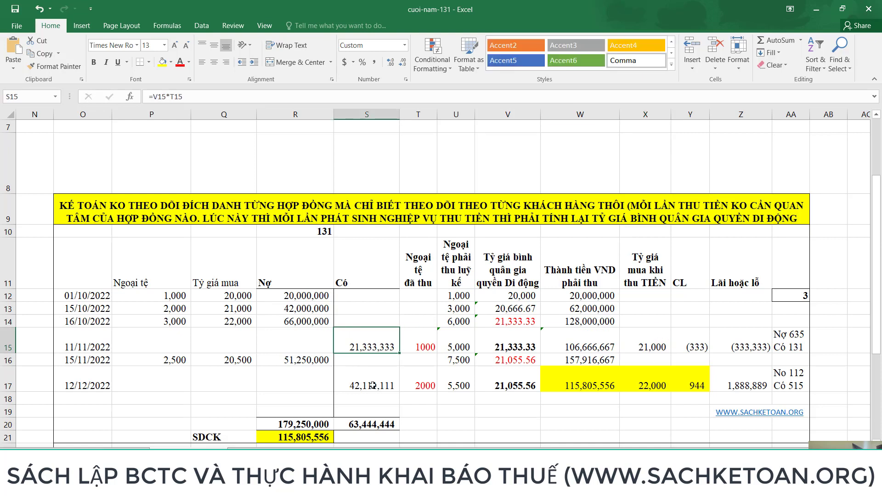
click(640, 342)
click(366, 346)
click(649, 346)
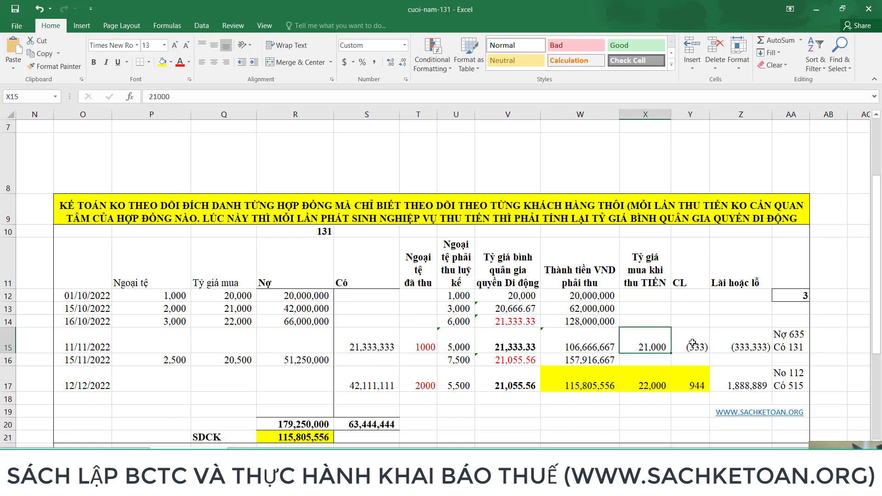
click(703, 342)
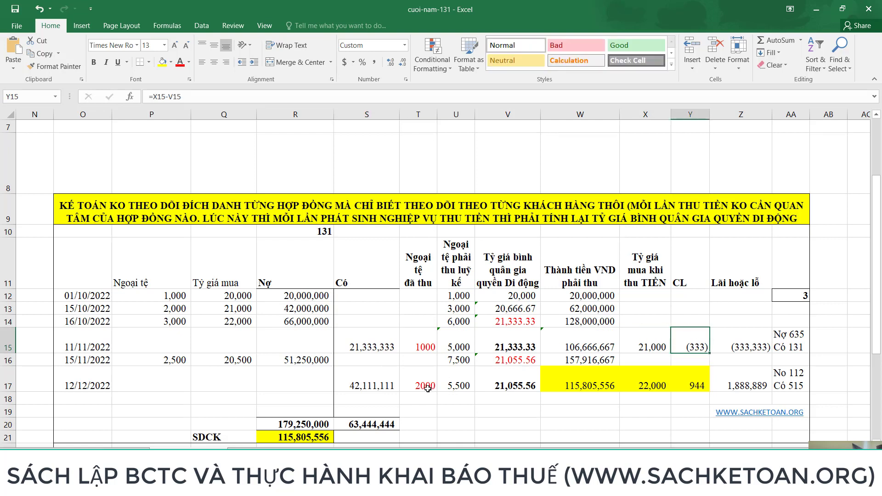
Examine the 12/12/2022 rate difference in row 17 and the gain or loss amounts with their journal entries for both collections.
click(646, 385)
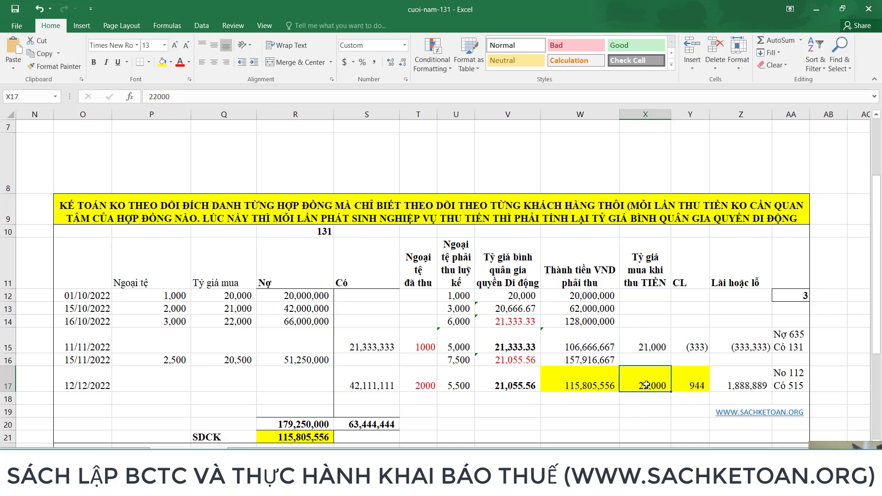
click(507, 384)
click(703, 385)
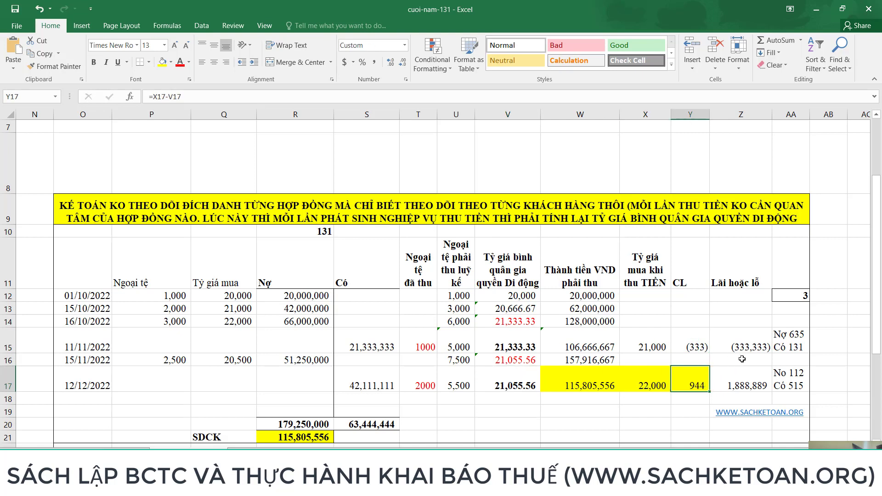
drag(751, 341, 752, 378)
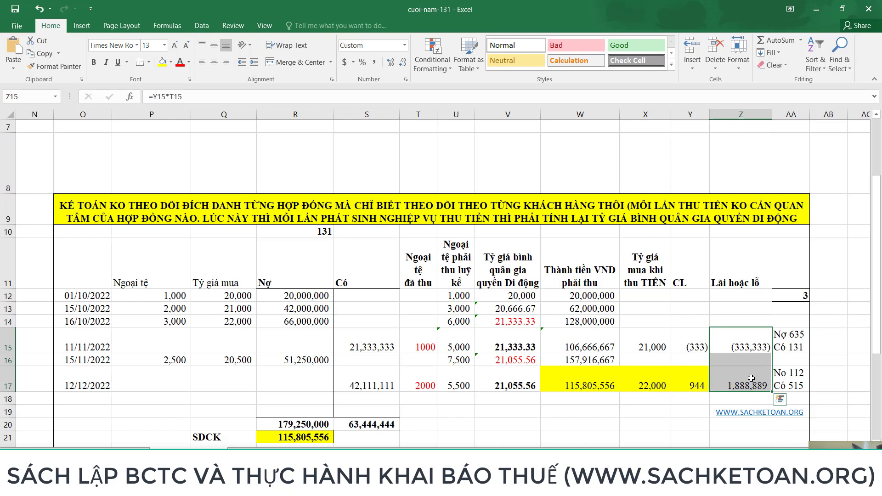
click(740, 337)
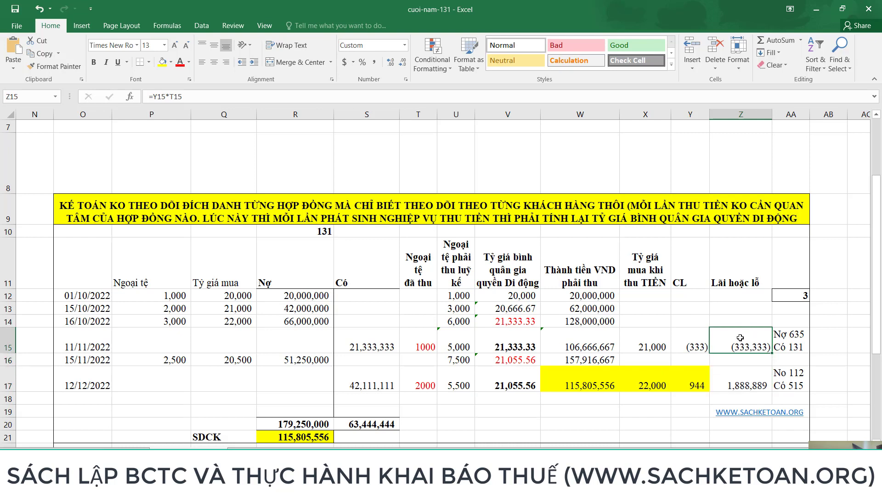
click(794, 381)
click(801, 345)
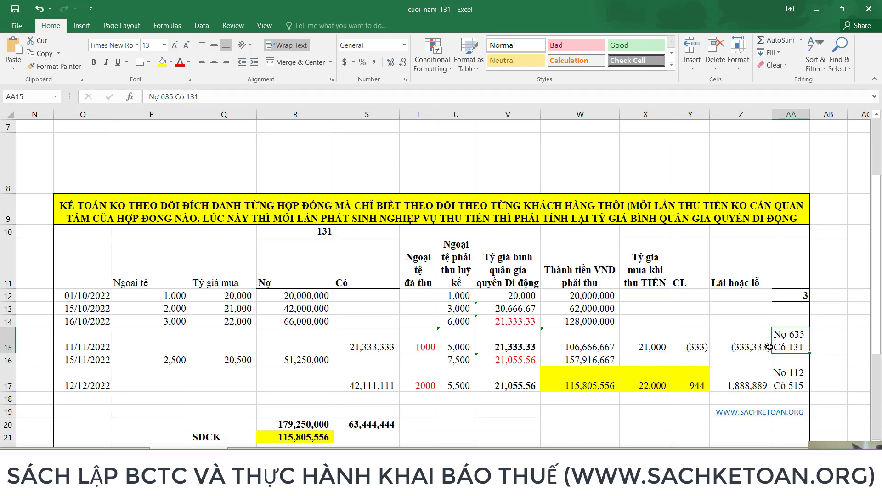
Review the collected foreign amounts and dates of both collections and the closing balance formula in R21.
scroll(729, 354, down, 3)
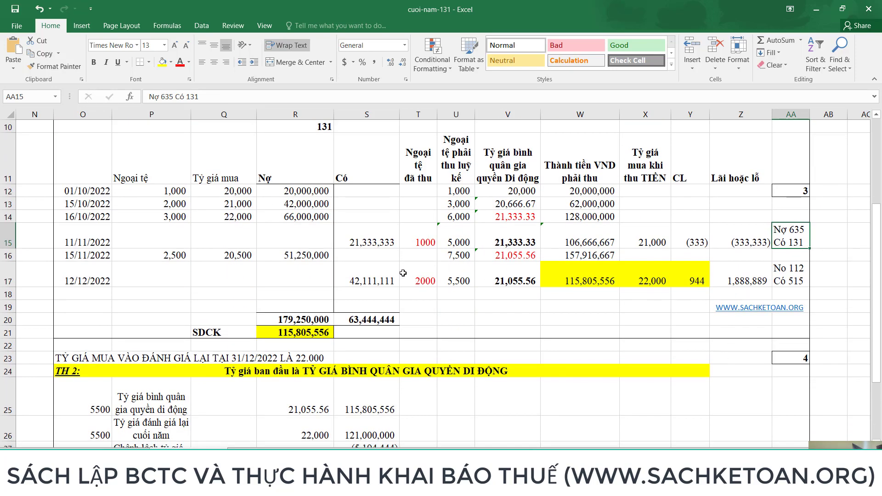
click(410, 240)
click(413, 283)
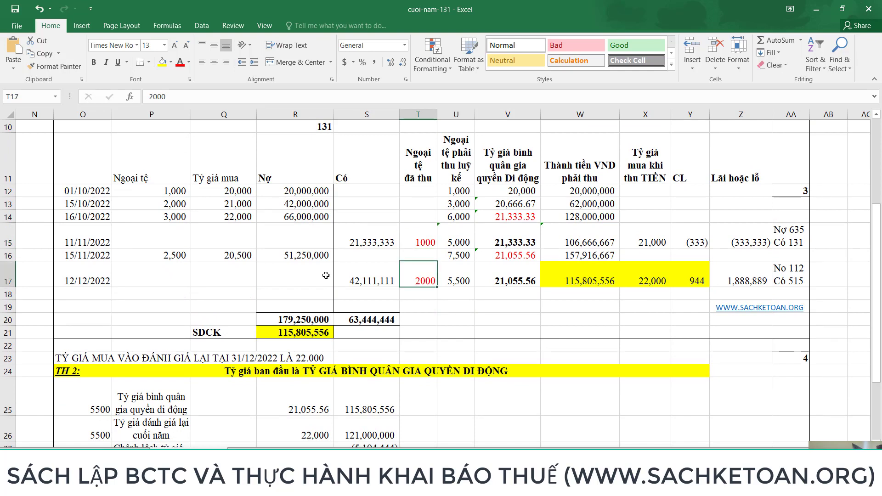
click(86, 241)
click(86, 281)
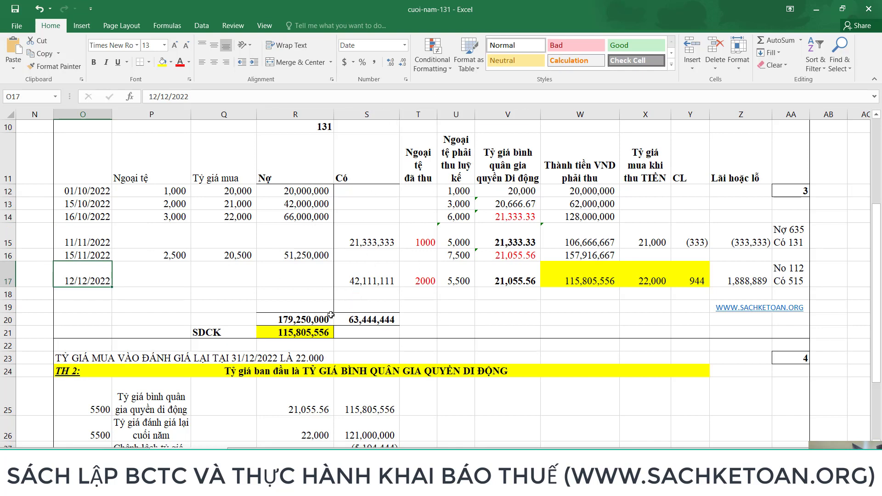
click(311, 329)
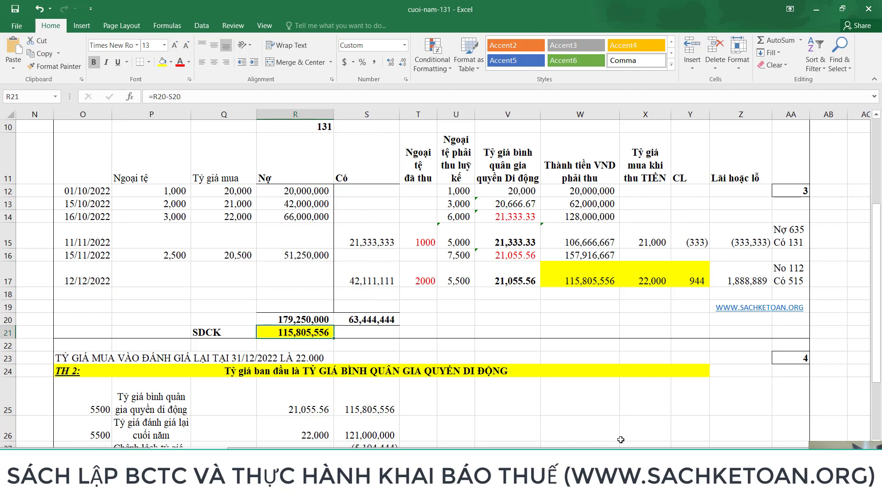
Compare the moving-average closing balance in R21 with the closing balance of the specific-identification table in row 21.
scroll(443, 279, left, 5)
drag(597, 447, 682, 448)
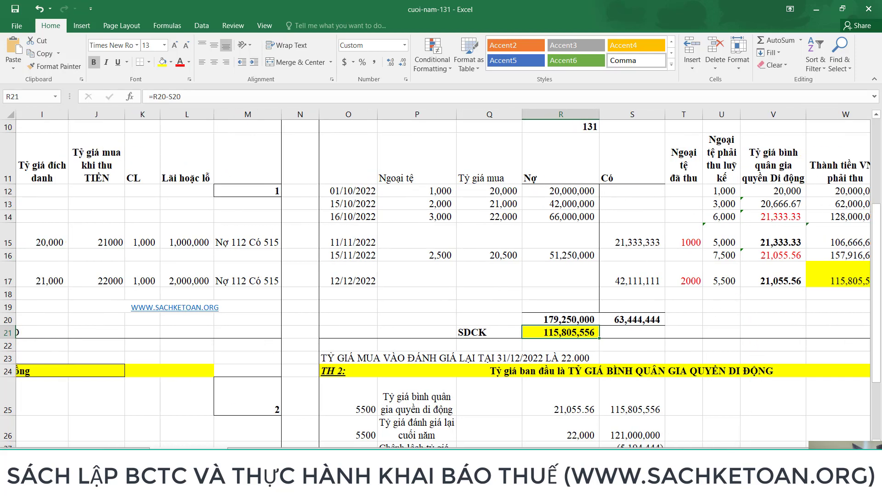
drag(661, 447, 605, 447)
click(206, 333)
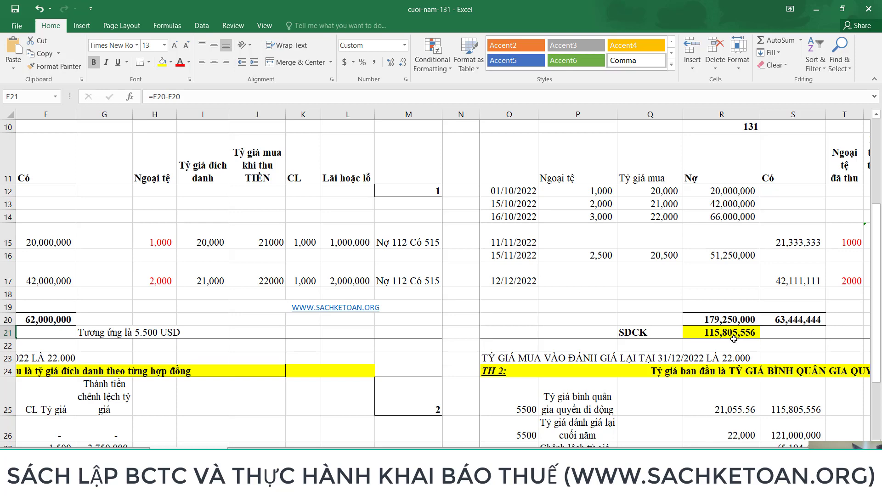
Examine the 31/12/2022 revaluation rate note in row 23 and the TH 2 moving-average revaluation section below it.
scroll(733, 338, down, 1)
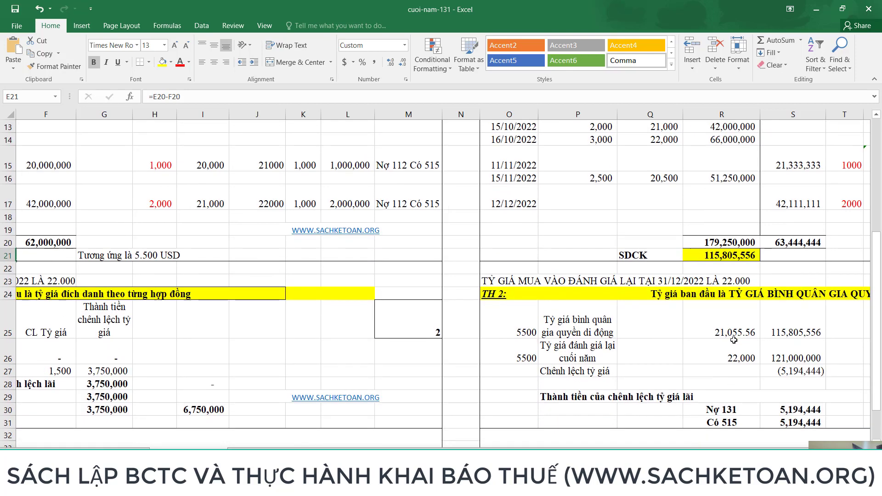
drag(647, 448, 672, 448)
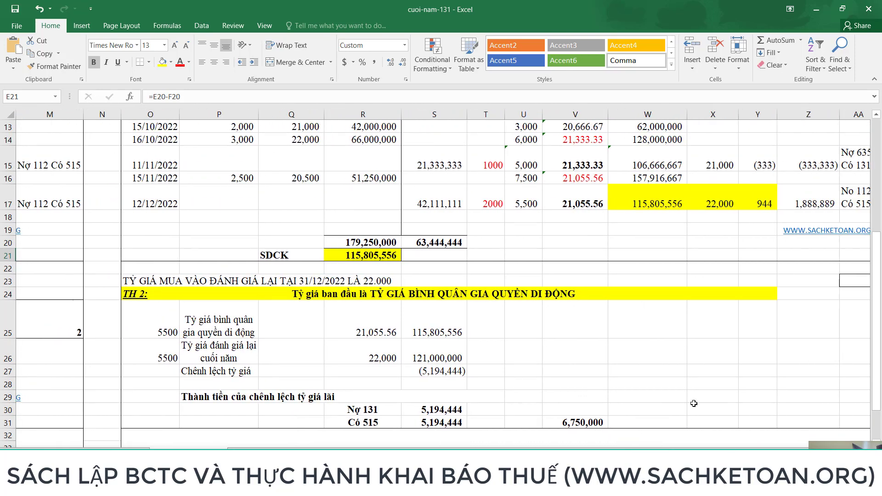
click(294, 281)
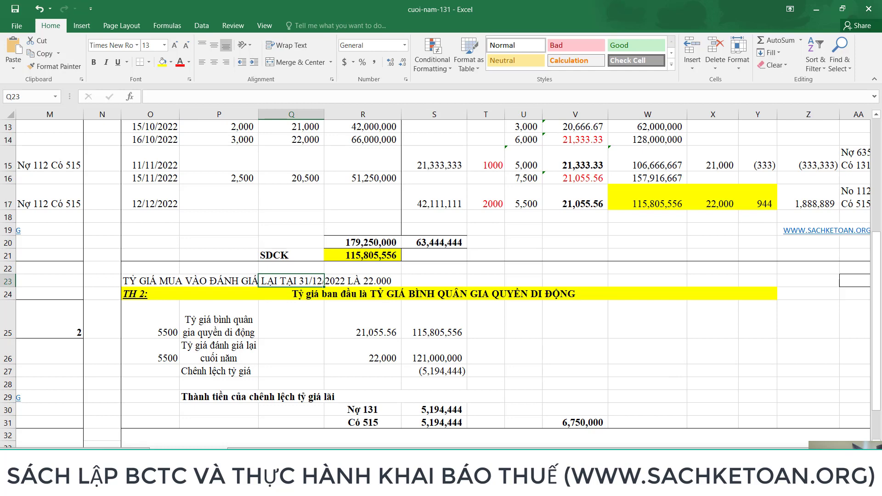
mouse_move(717, 449)
mouse_down()
mouse_move(673, 448)
mouse_move(711, 448)
mouse_up()
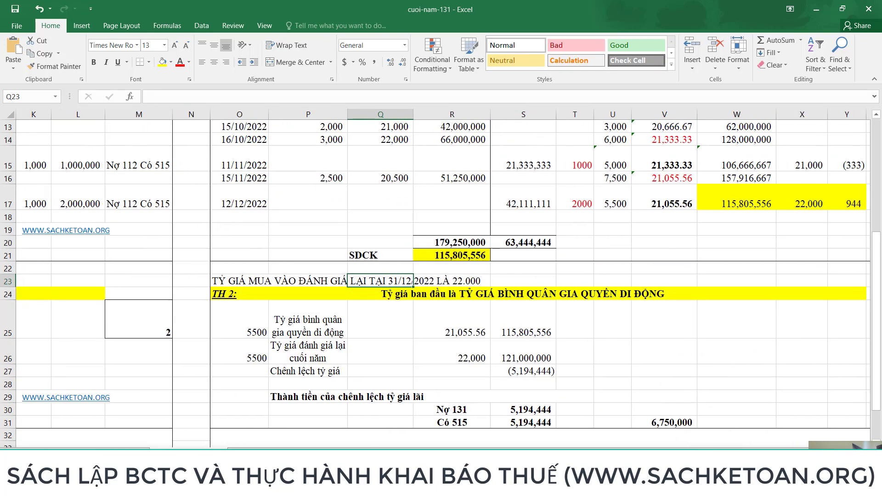
Compare the moving-average collection gain or loss amounts in Z15 and Z17 with the specific-identification amounts in L15:L17.
scroll(572, 344, up, 2)
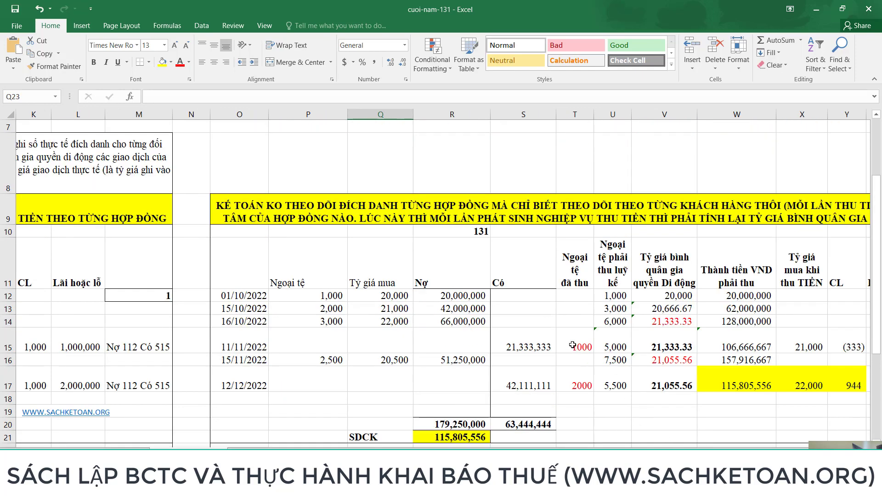
click(549, 337)
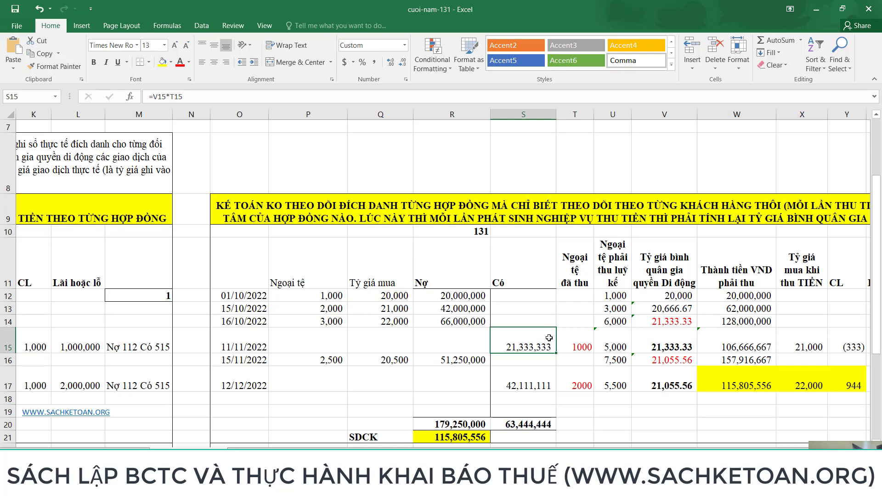
scroll(633, 351, down, 1)
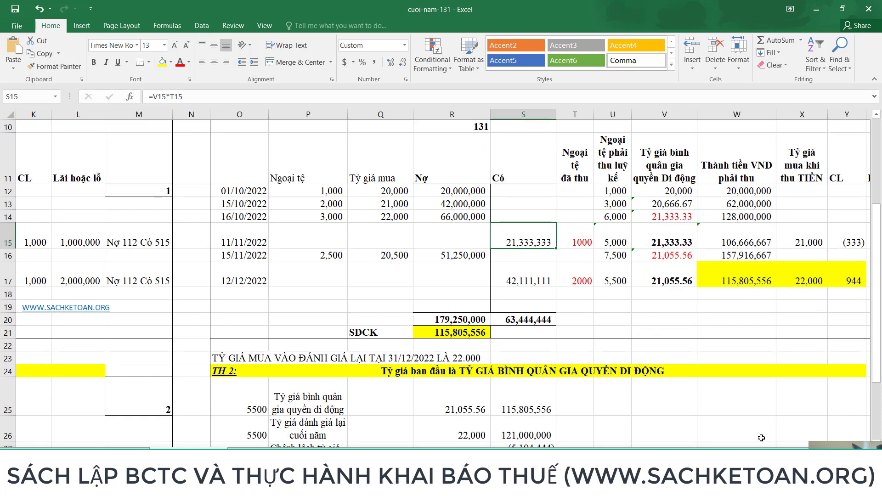
scroll(735, 440, right, 3)
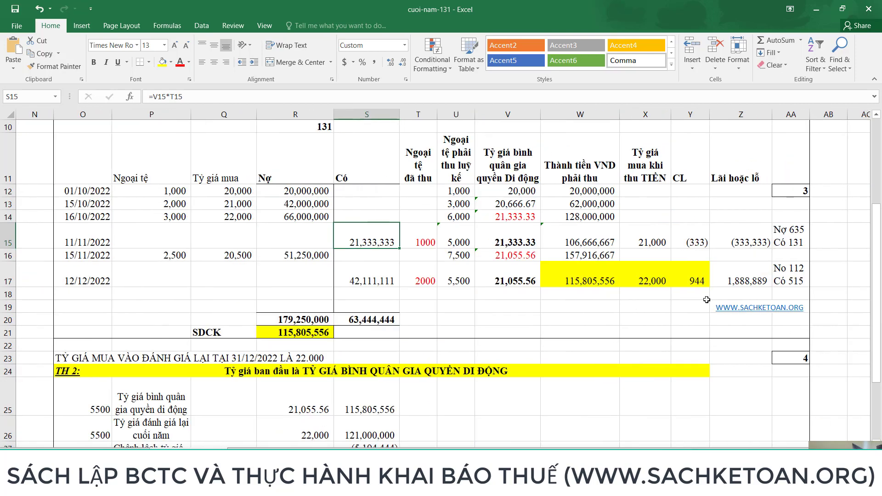
click(757, 240)
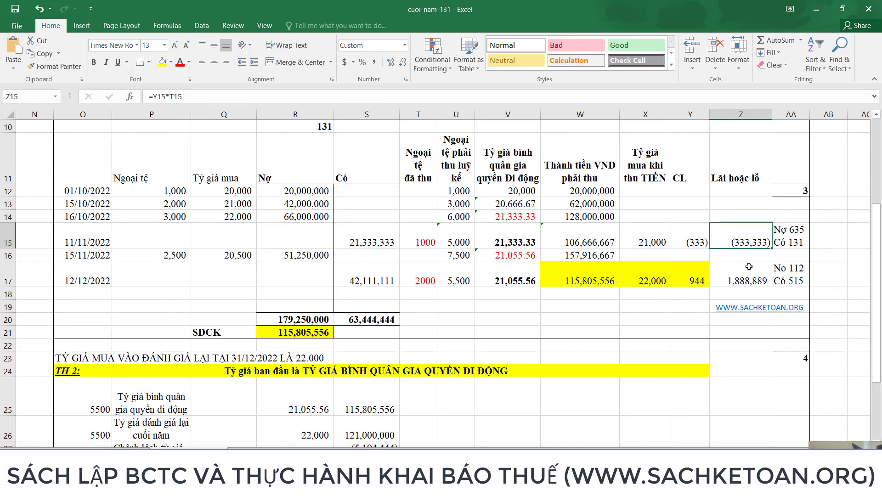
ctrl+click(743, 275)
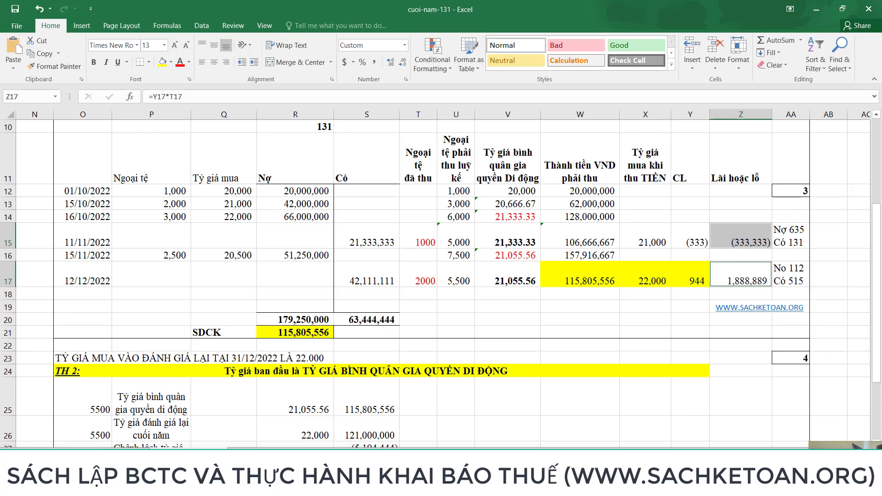
drag(789, 448, 637, 448)
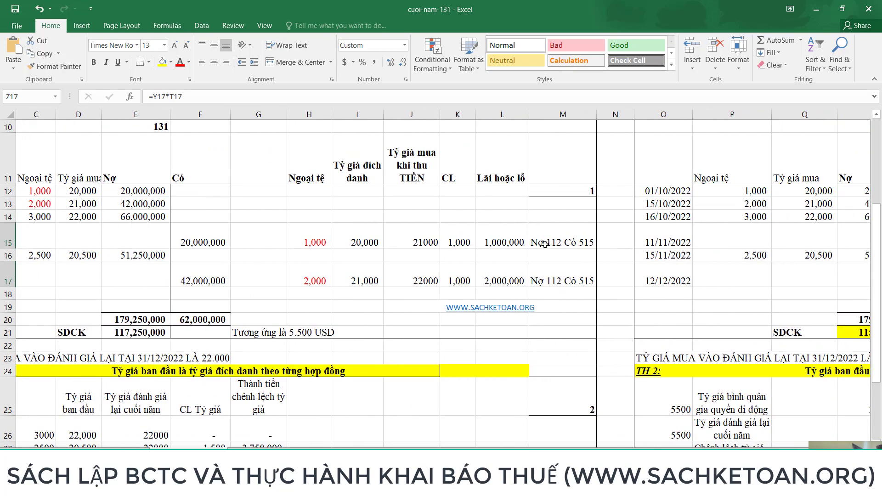
drag(515, 246, 518, 275)
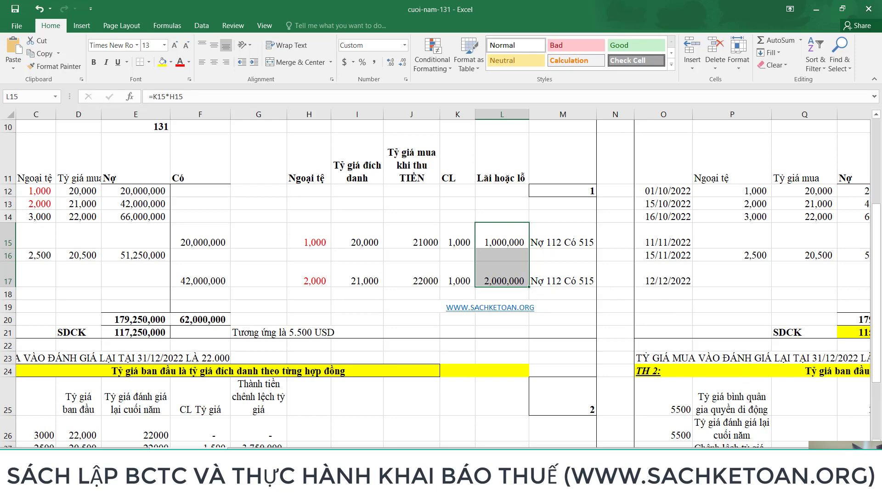
Color the 12/12/2022 moving weighted-average rate in V17 red.
drag(719, 444, 734, 445)
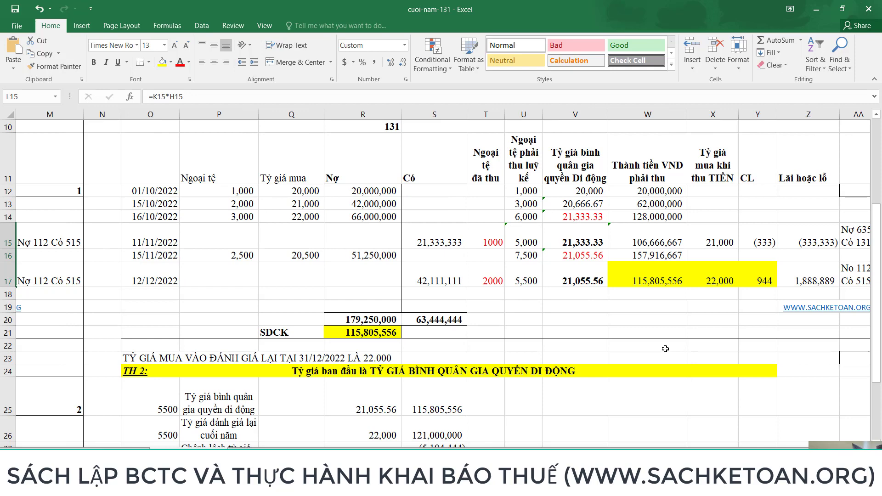
scroll(675, 336, down, 2)
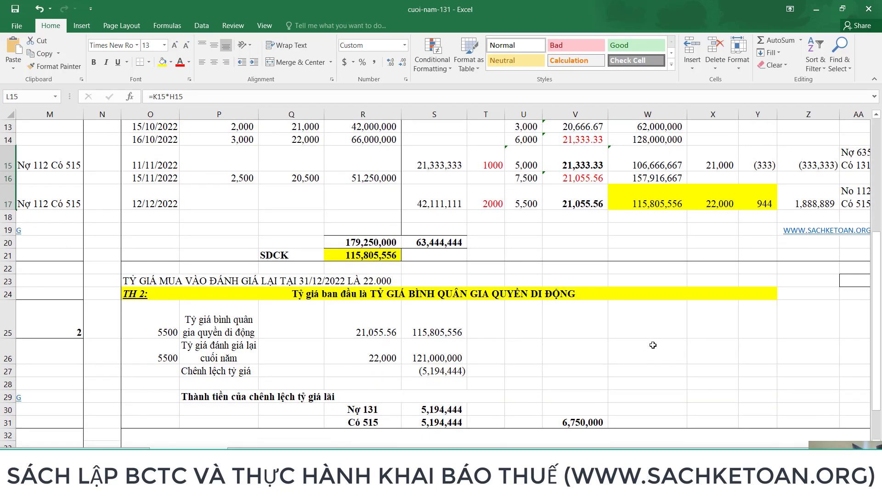
click(584, 201)
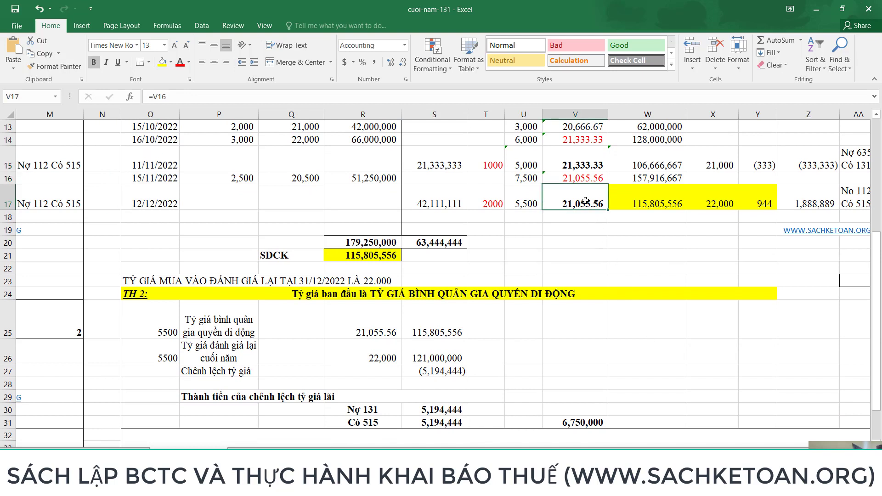
click(180, 62)
Trace the average rate from V17 into R25 and fill the resulting balance in S25 with yellow.
click(382, 333)
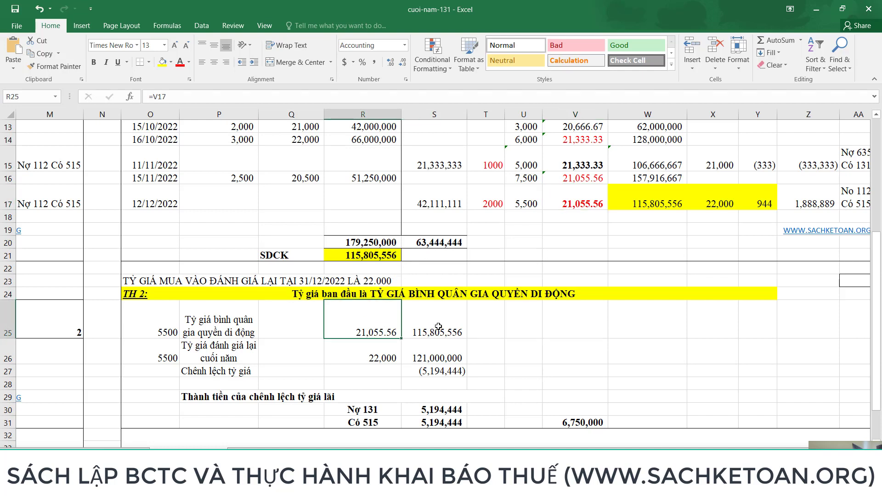
click(438, 326)
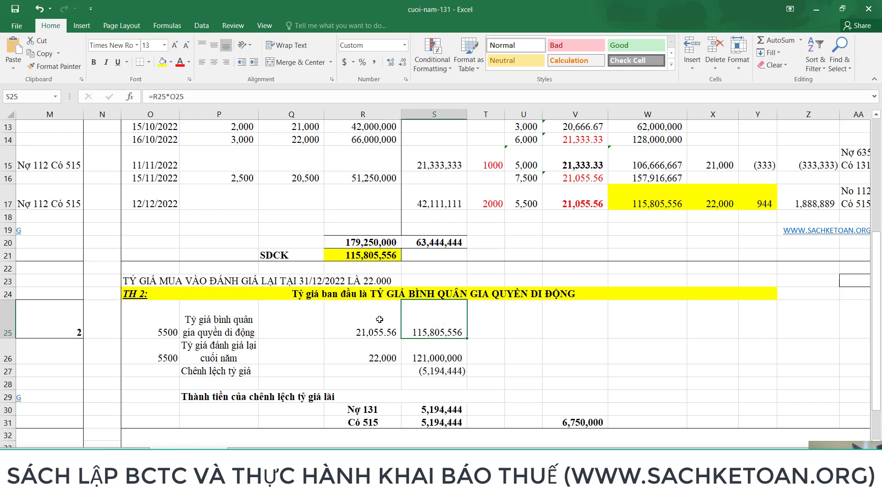
click(580, 204)
click(449, 330)
click(161, 62)
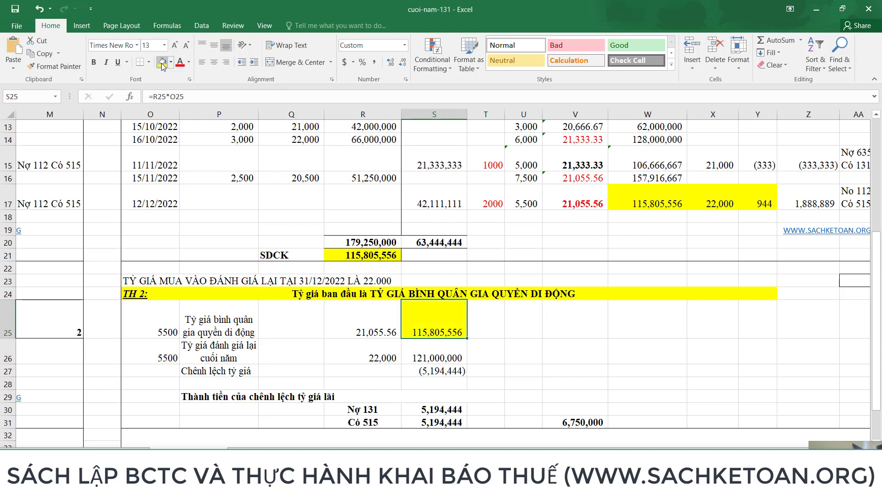
Examine the year-end revalued balance in row 26, the exchange difference in S27, and the journal entry amounts in S30:S31.
click(372, 358)
click(418, 361)
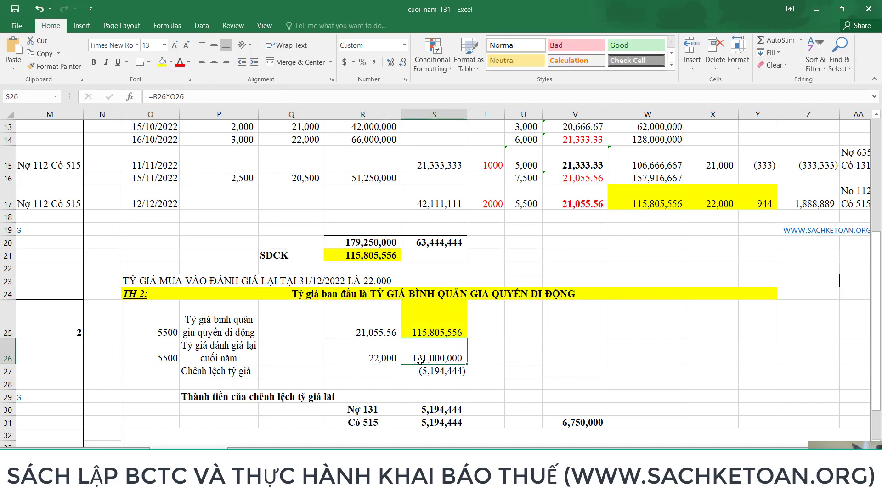
click(456, 372)
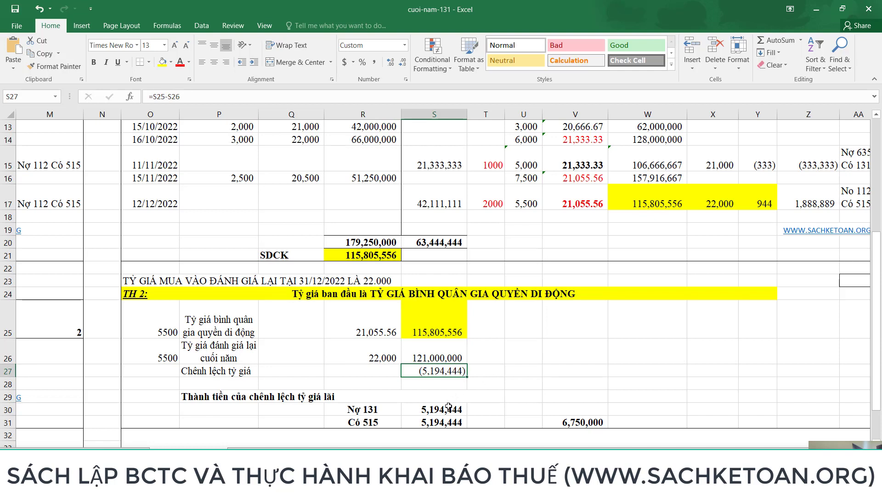
drag(448, 406, 447, 421)
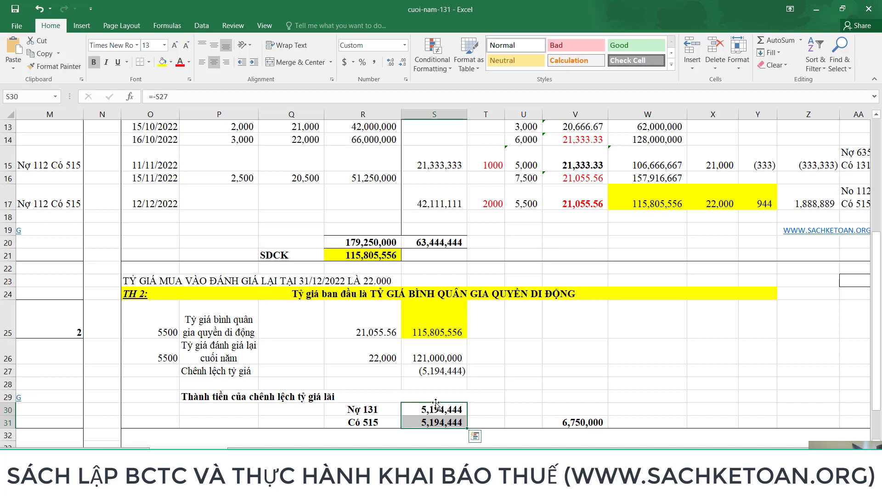
Review which revaluation and collection gain or loss cells feed the total formula in V31, leaving the formula as is.
click(578, 422)
double_click(579, 422)
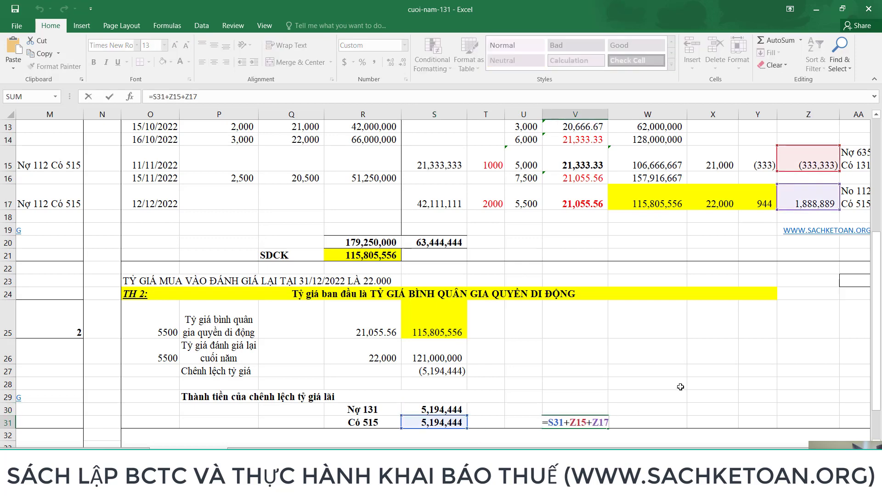
key(Return)
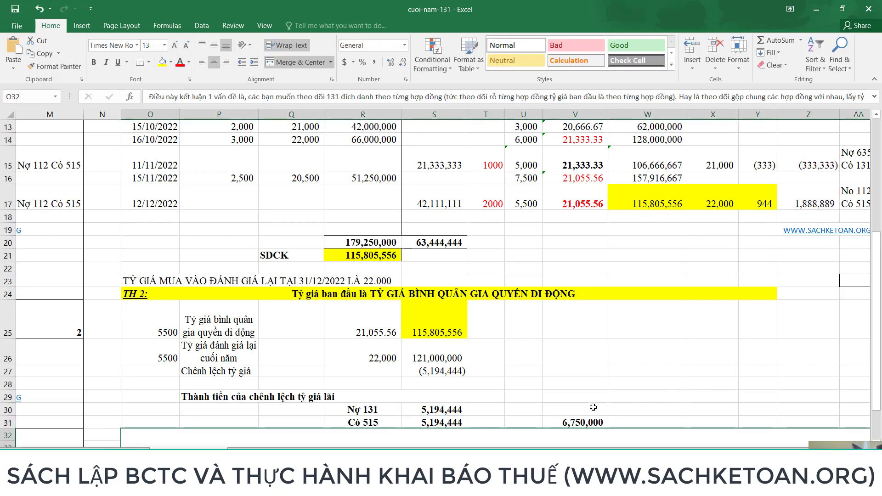
click(586, 420)
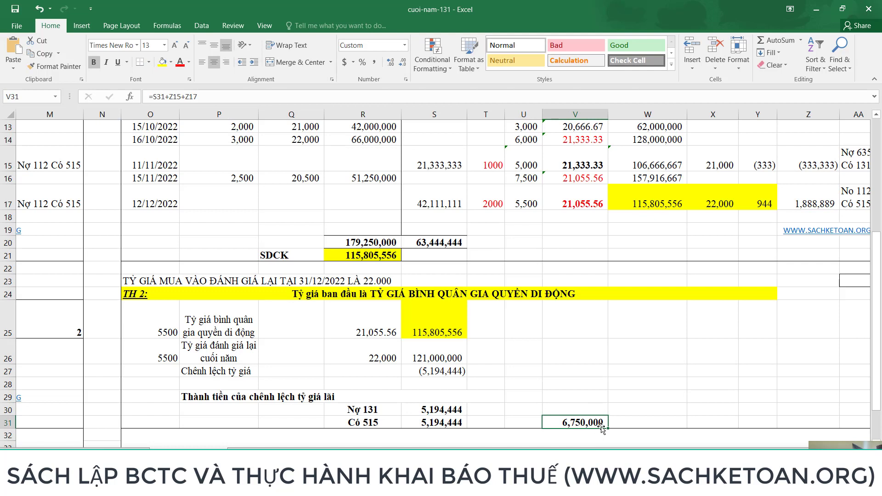
double_click(601, 425)
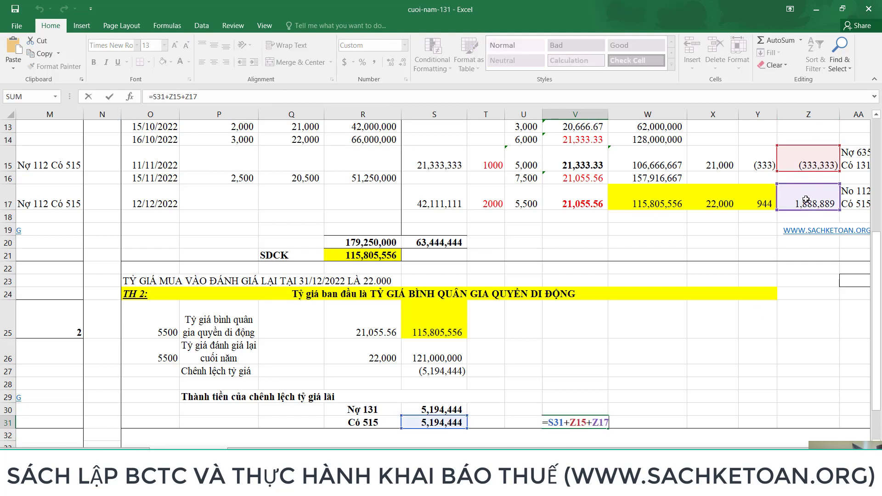
key(Return)
Add up the moving-average collection loss and gain in Z21 with the formula =Z15+Z17.
click(799, 258)
text(=)
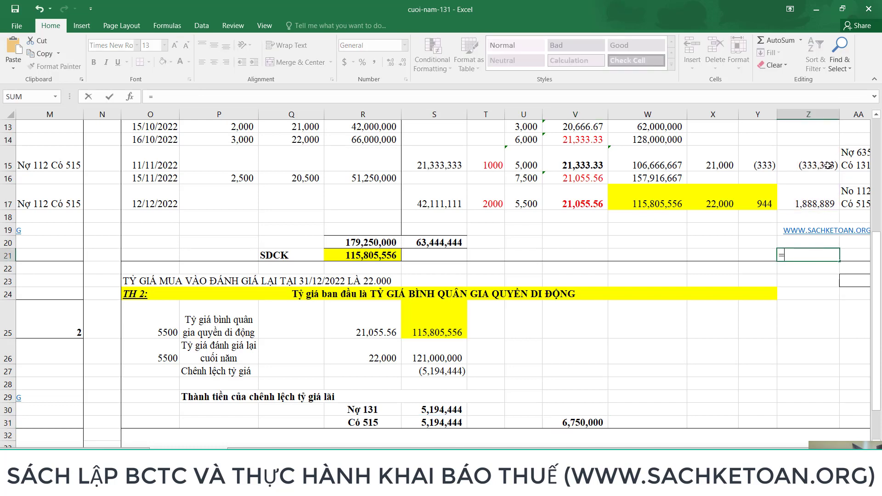
click(818, 163)
text(+)
click(808, 196)
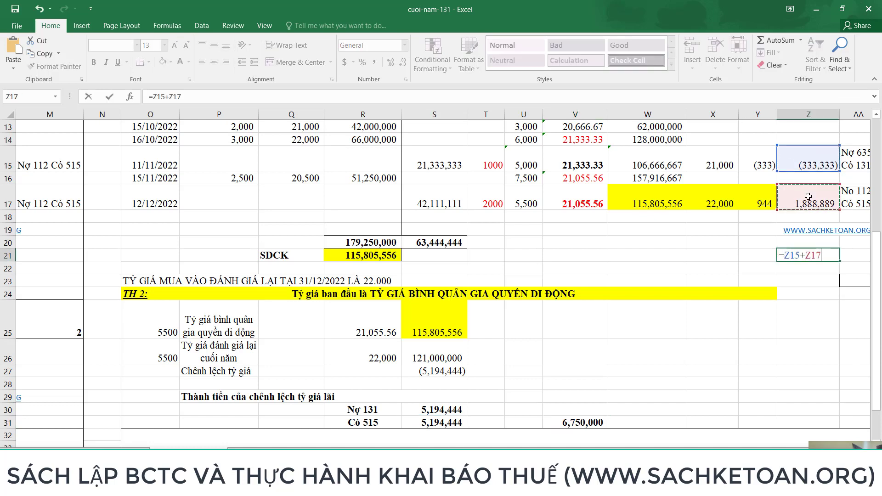
key(Return)
Combine the net collection gain and the year-end revaluation gain in Z25 with the formula =Z21+S31.
click(802, 312)
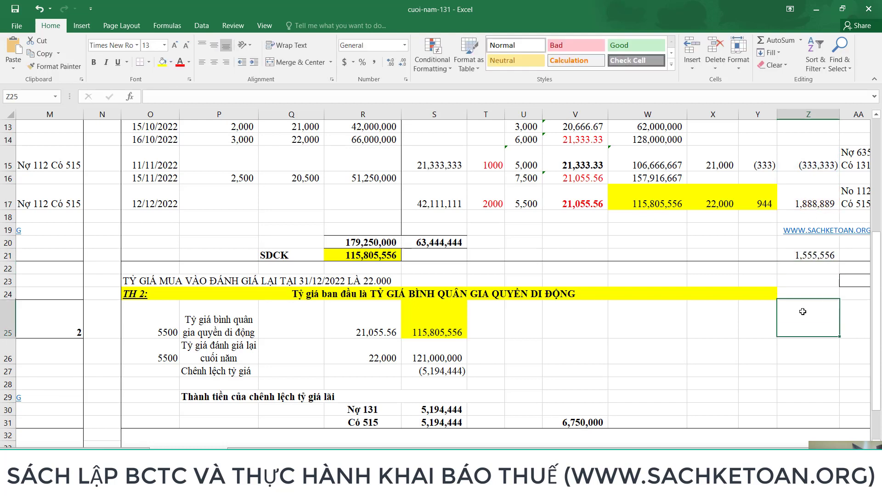
text(=)
click(809, 255)
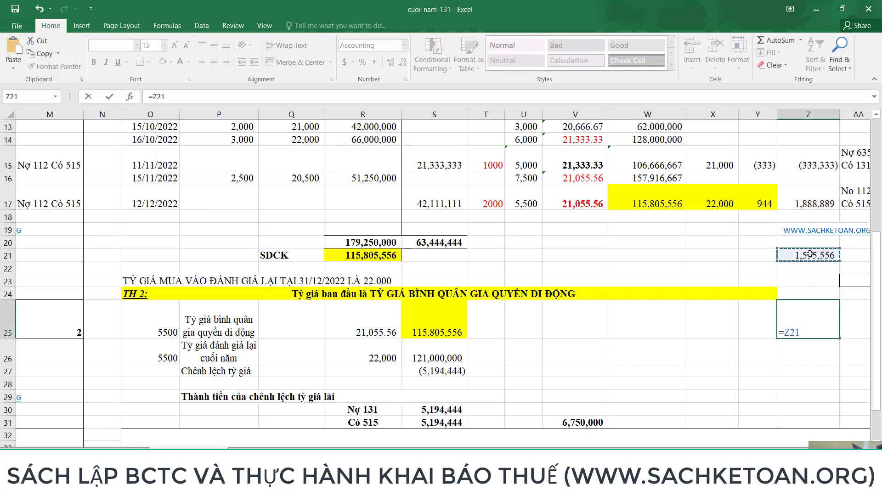
text(+)
click(438, 421)
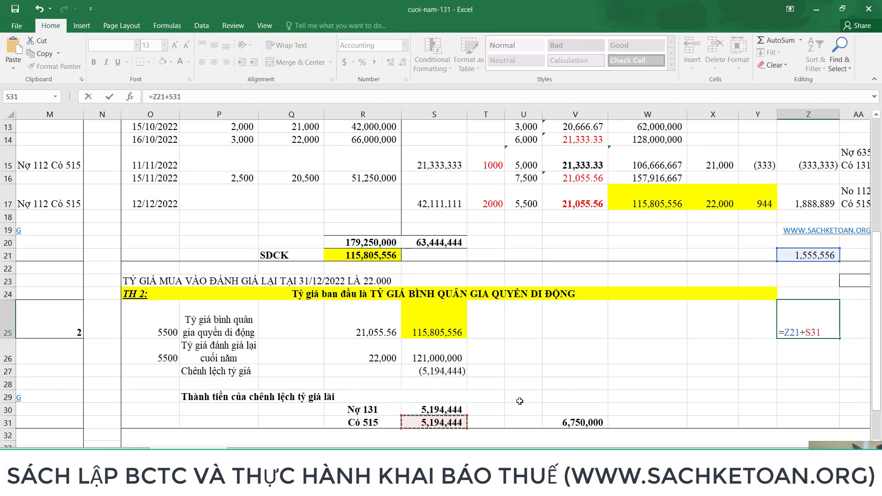
key(Return)
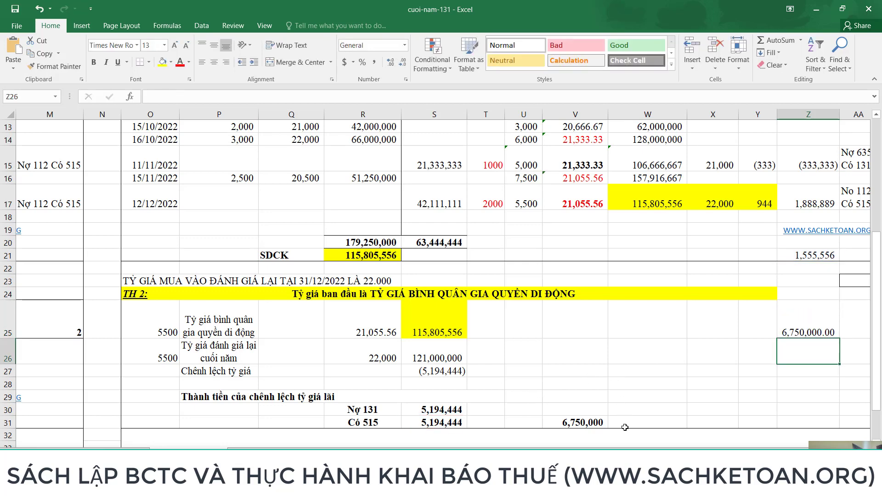
Total the two collection gains of the specific-identification table in L21 with the formula =L15+L17.
drag(716, 448, 653, 448)
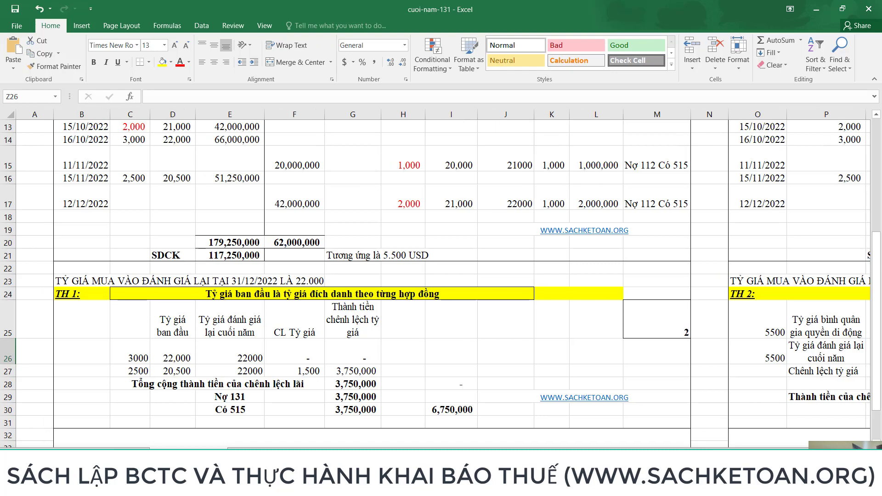
click(608, 255)
text(=)
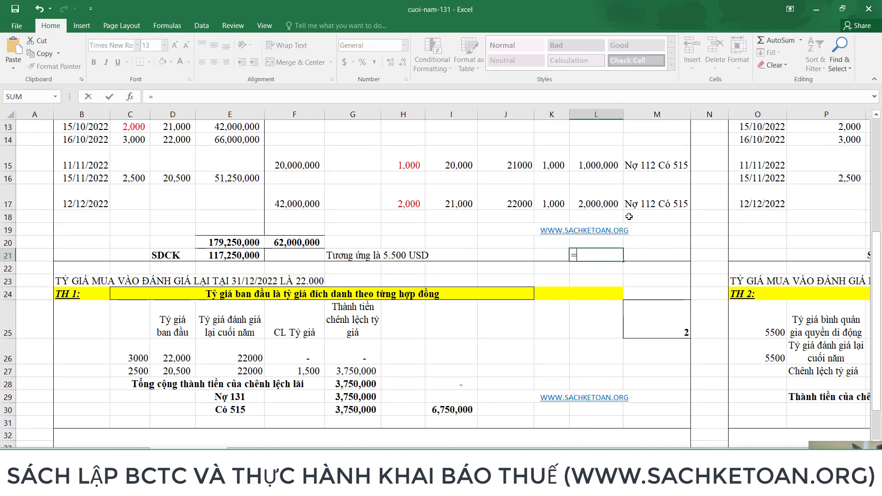
click(609, 162)
text(+)
click(597, 196)
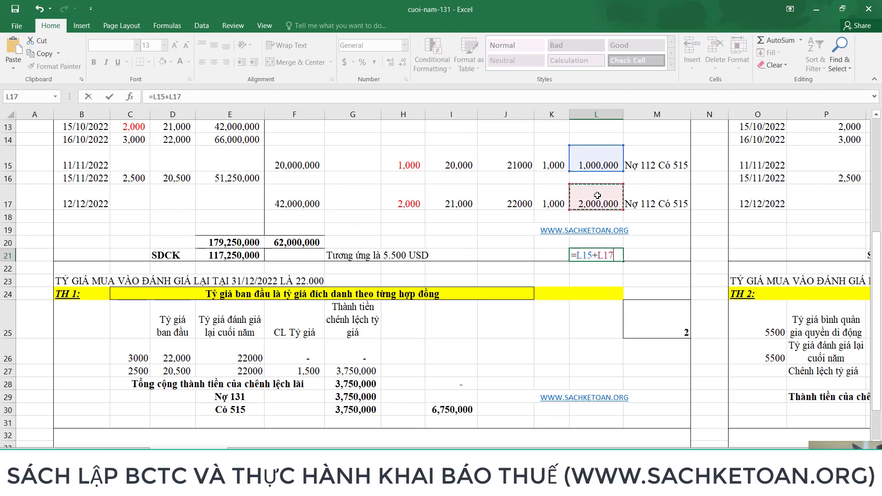
key(Return)
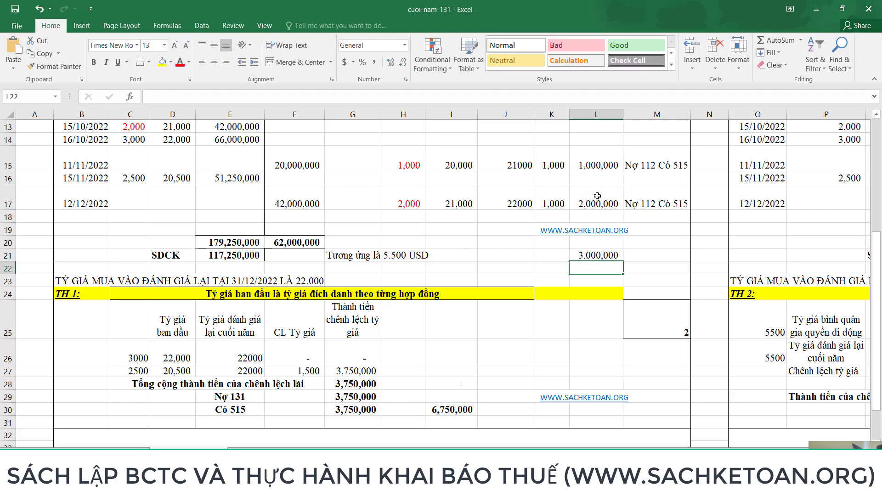
Color the collection gain total in L21 and the revaluation gain in G30 red, and check the total formula in I30.
click(618, 253)
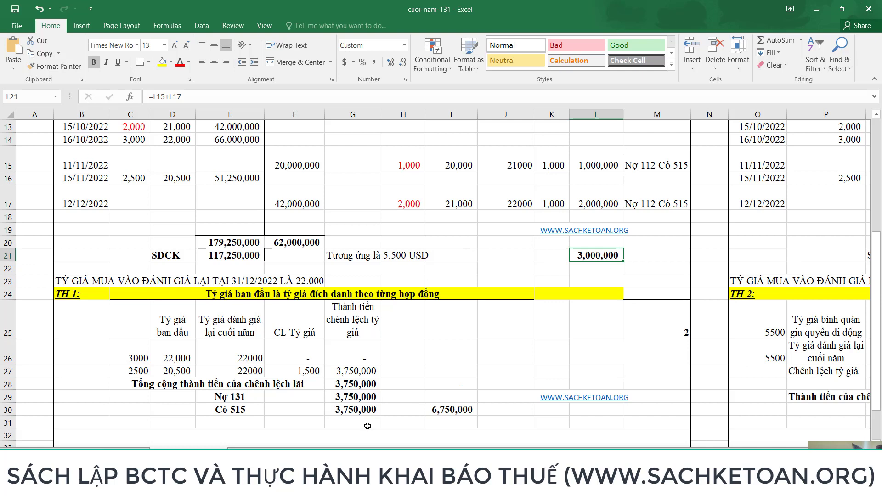
click(355, 408)
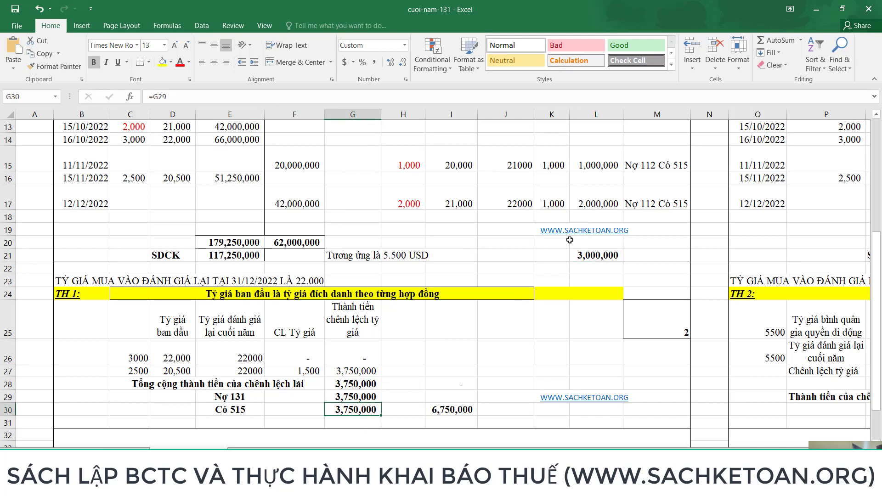
ctrl+click(588, 253)
click(179, 62)
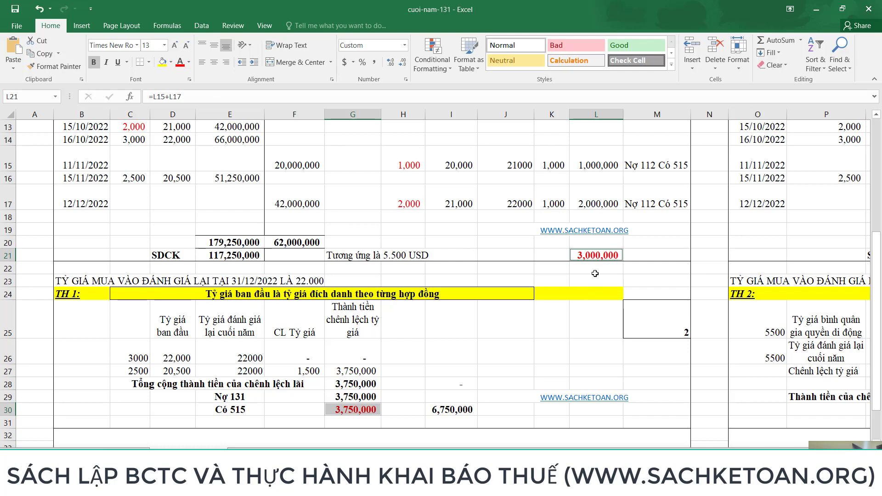
click(453, 409)
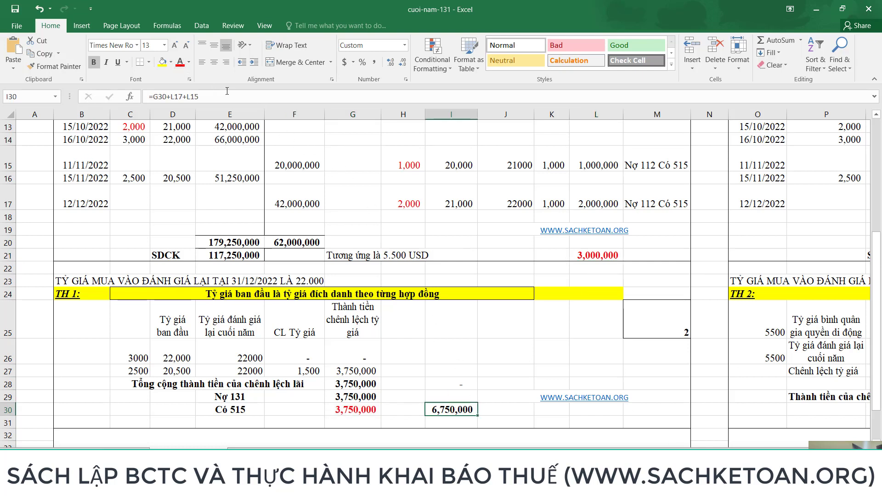
Color the specific-identification total gain in I30 red and compare it with the moving-average total formula in V31.
click(179, 61)
drag(608, 449, 623, 449)
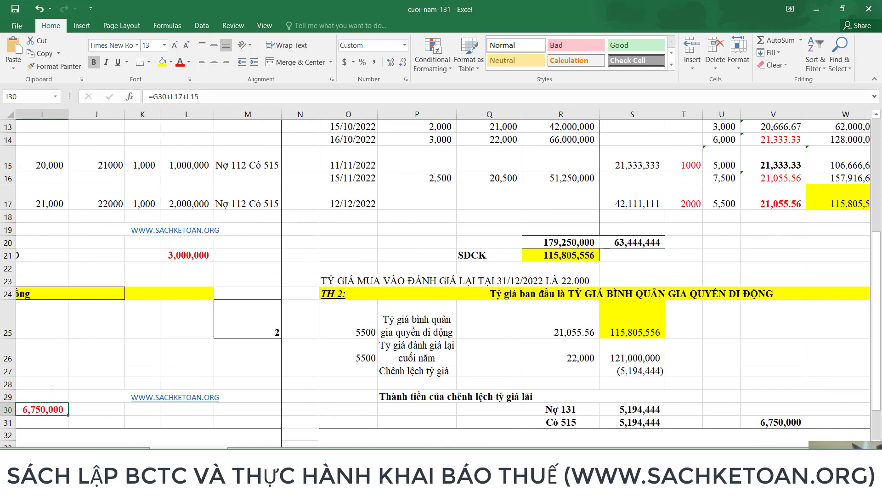
click(796, 419)
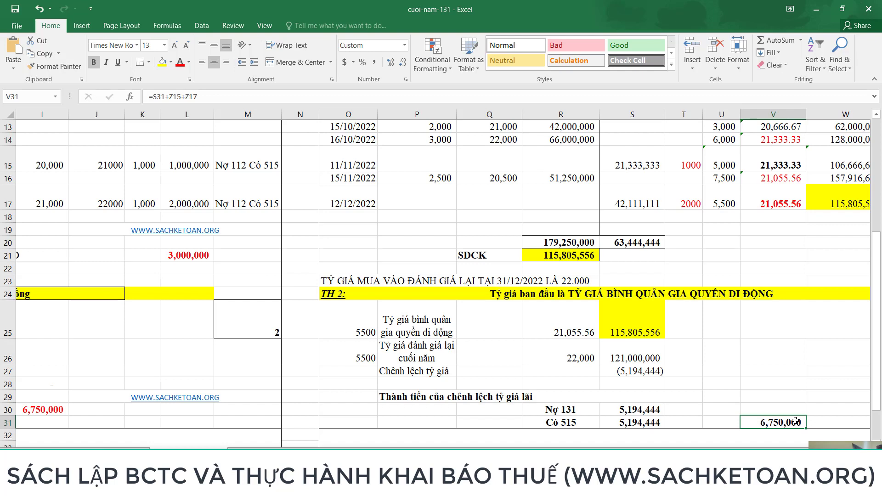
drag(776, 449, 786, 449)
scroll(441, 276, up, 2)
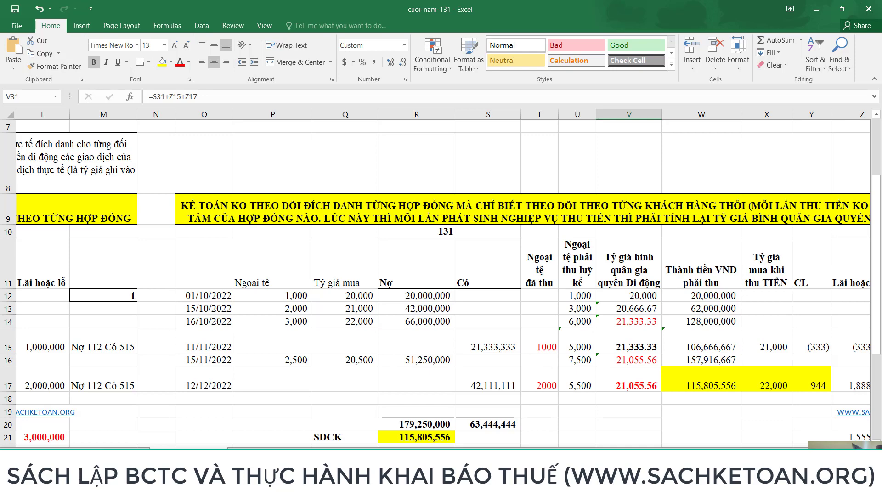
scroll(441, 276, right, 2)
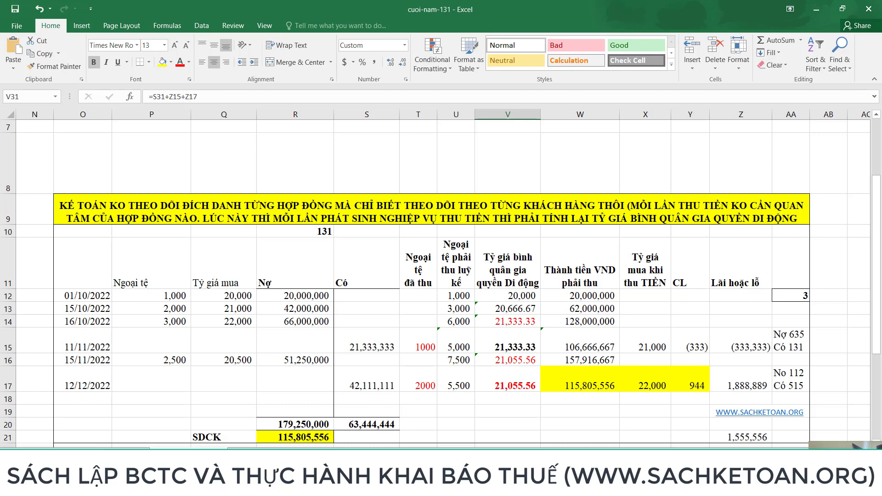
Switch to Chrome, open youtube.com and search for "tự học kế toán".
key(alt+Tab)
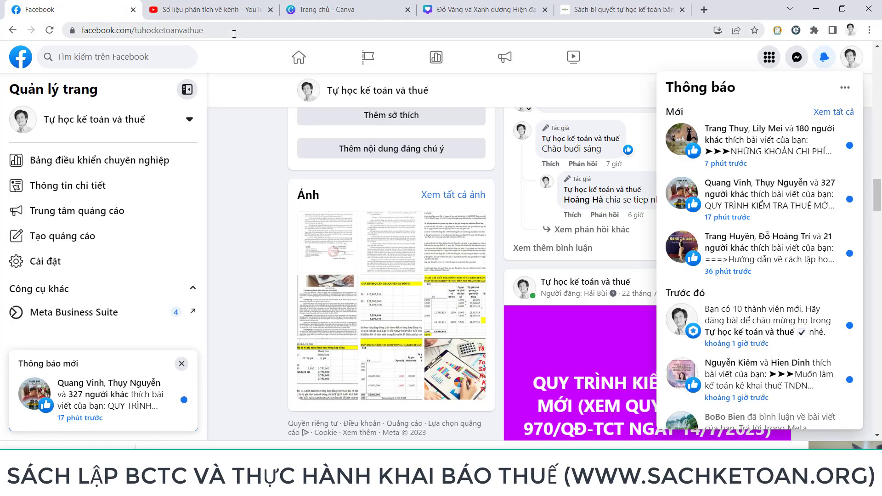
click(234, 34)
text(youtube.com)
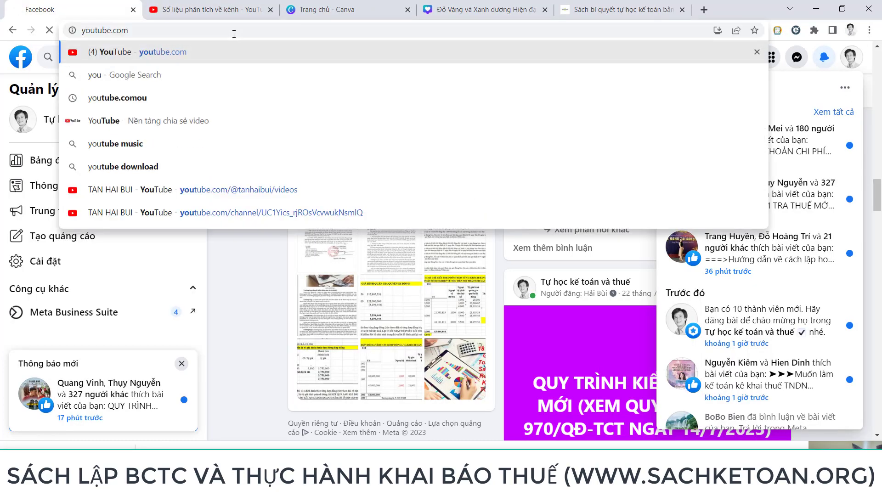
key(Return)
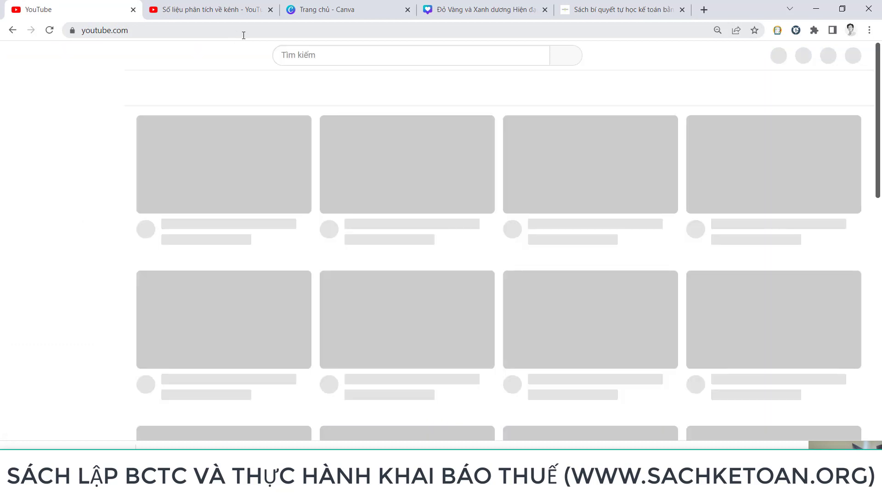
text(tự)
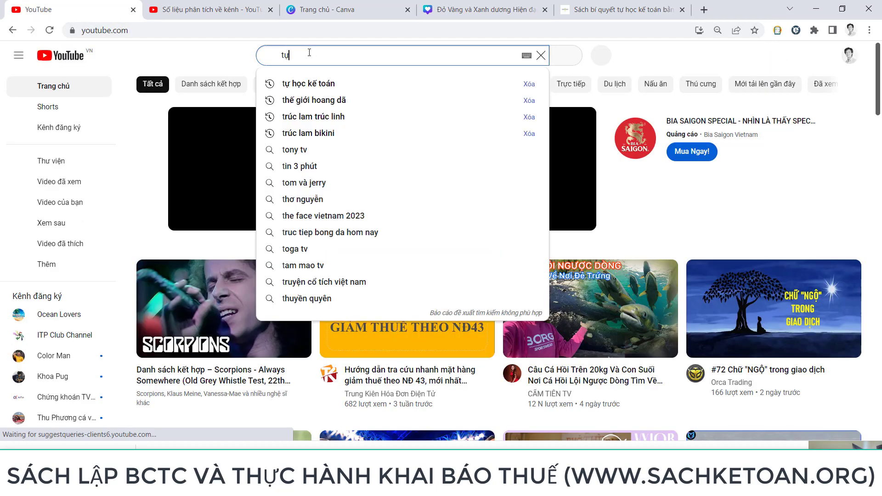
click(324, 84)
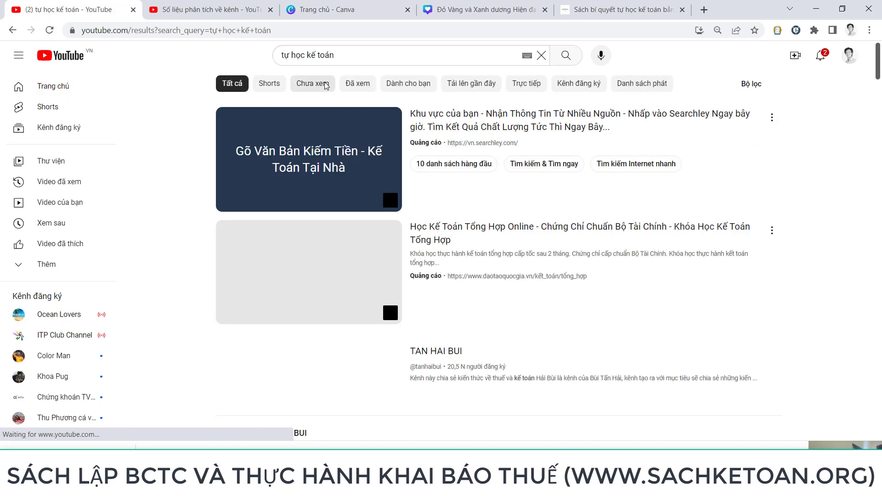
Open the accounting author's channel from the search results and browse its uploaded videos.
scroll(307, 139, down, 5)
click(307, 139)
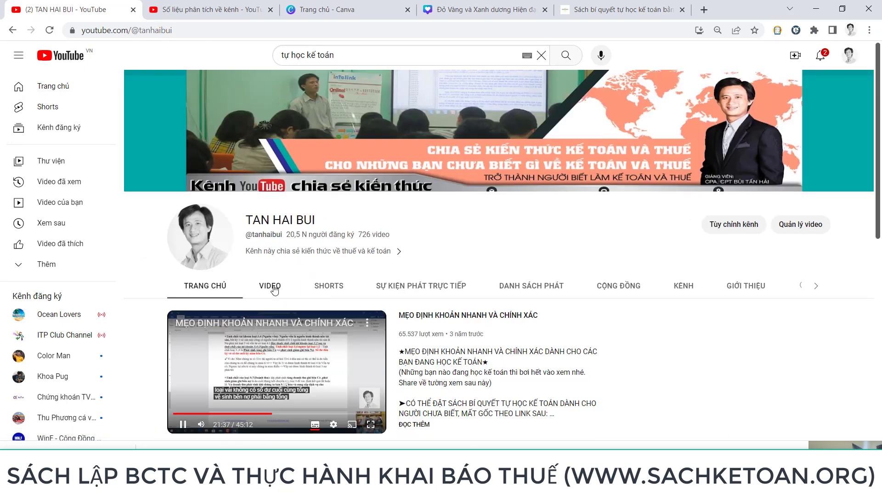
click(271, 286)
scroll(274, 288, down, 6)
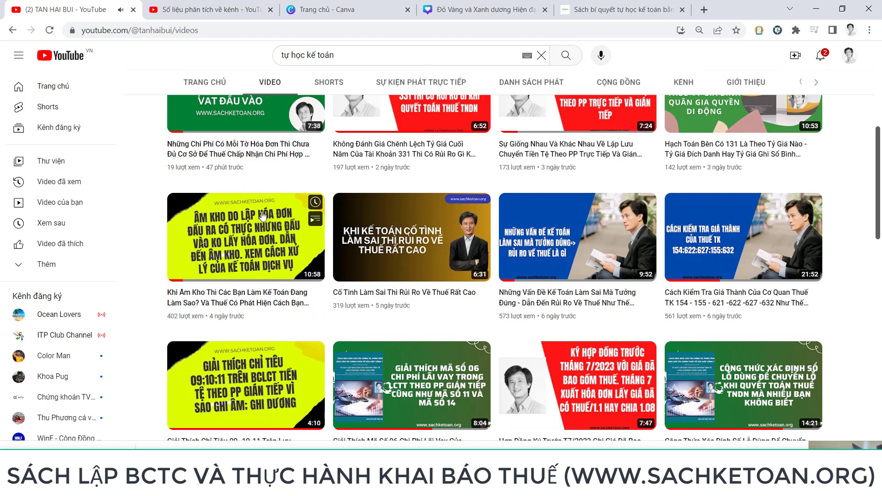
Open the newest video, "Những Chi Phí Có Mỗi Tờ Hóa Đơn", with its sound muted, and show the channel notifications.
click(252, 148)
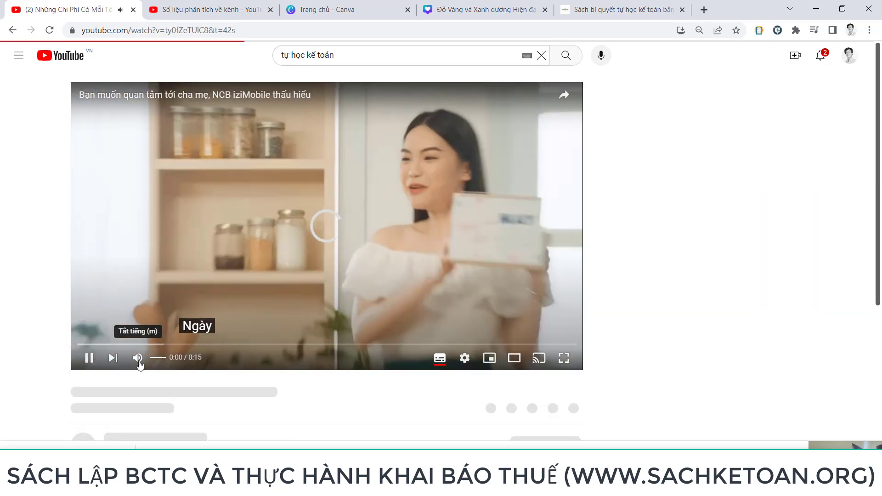
click(137, 359)
scroll(231, 350, down, 3)
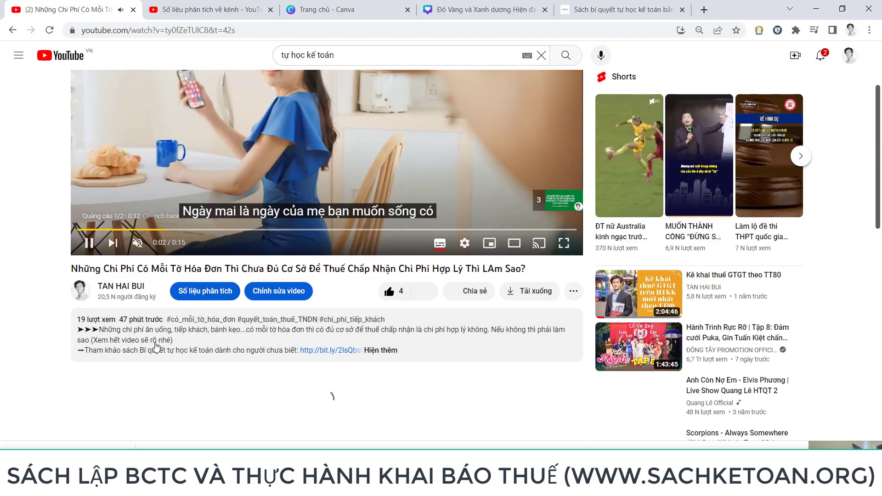
scroll(212, 396, up, 3)
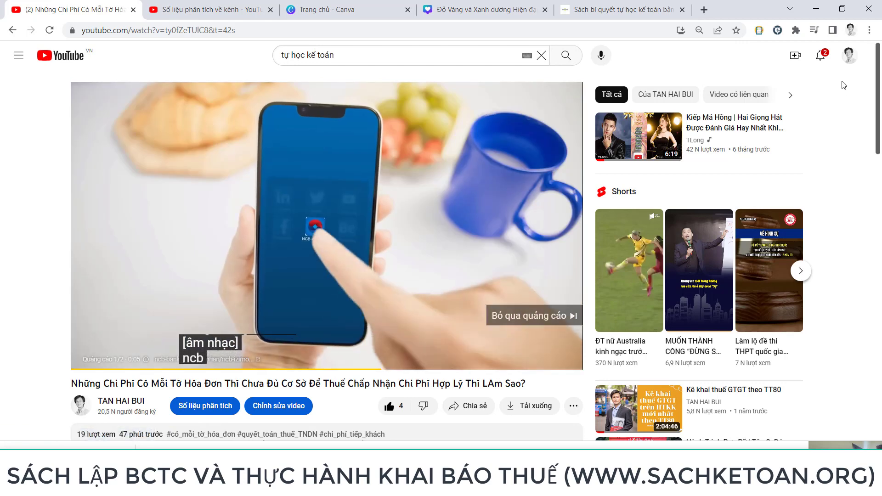
click(820, 55)
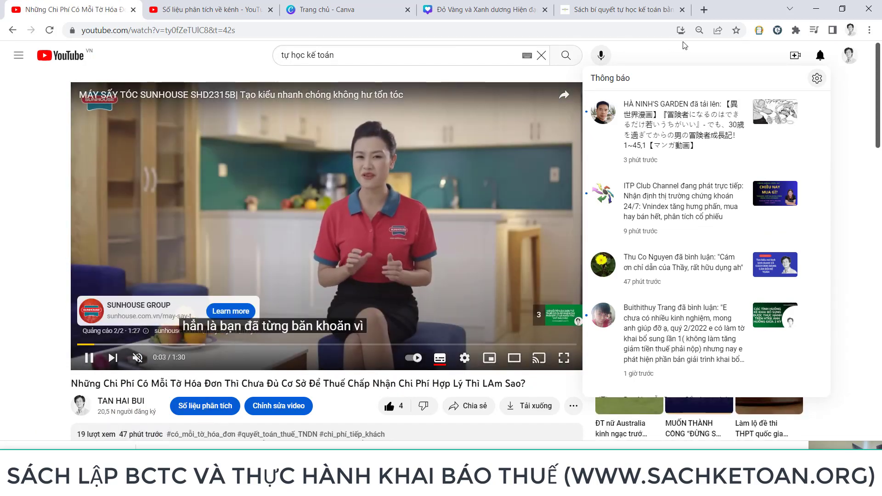
Switch to the sachketoan.org page and browse the Sách Kế Toán book category down to the tax-report book.
click(644, 16)
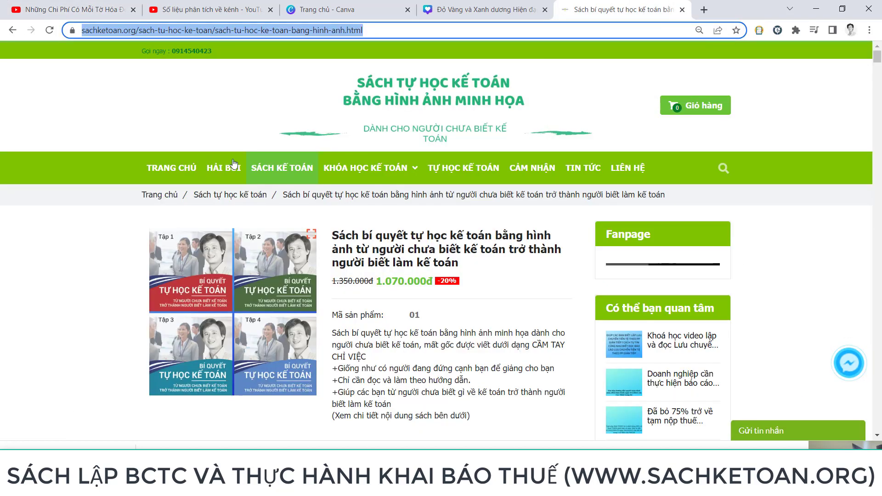
click(262, 170)
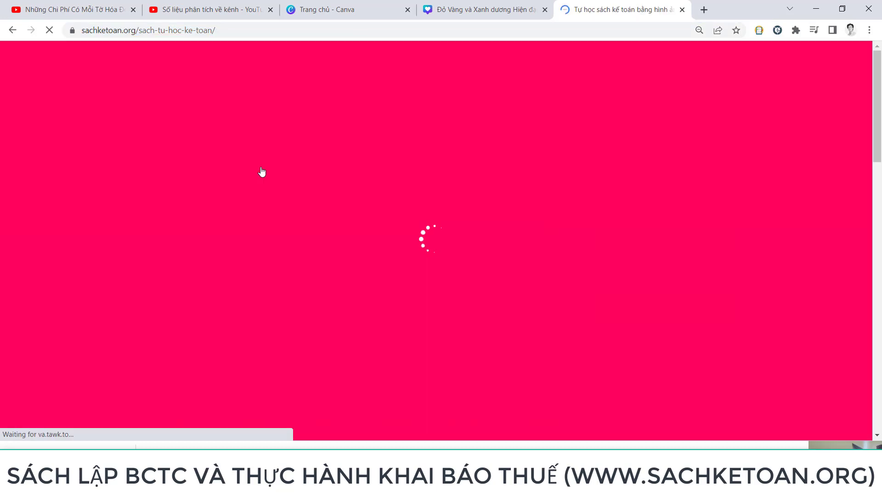
scroll(529, 266, down, 15)
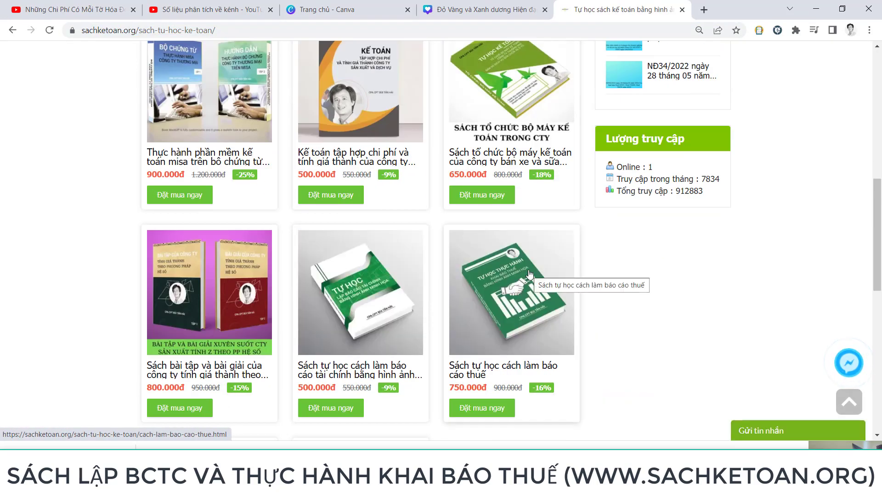
key(F9)
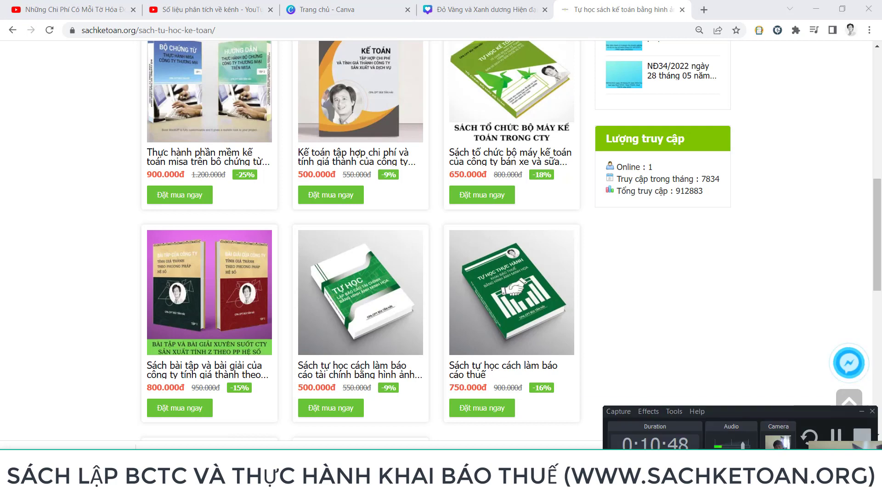